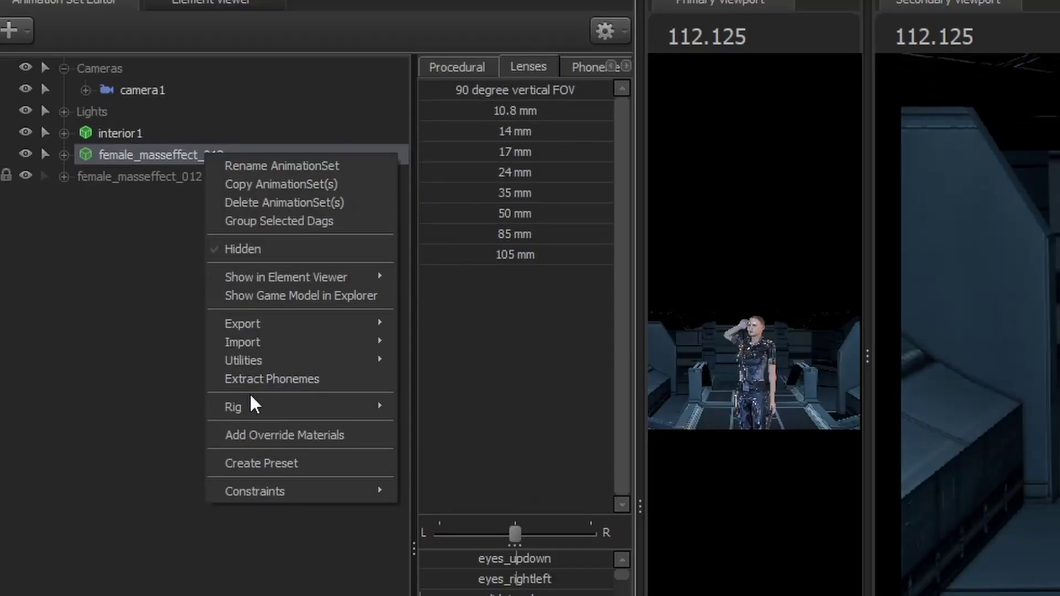
Step: Launch the generic female customizer from the female_masseffect animation set's Rig menu
mouse_move(255, 404)
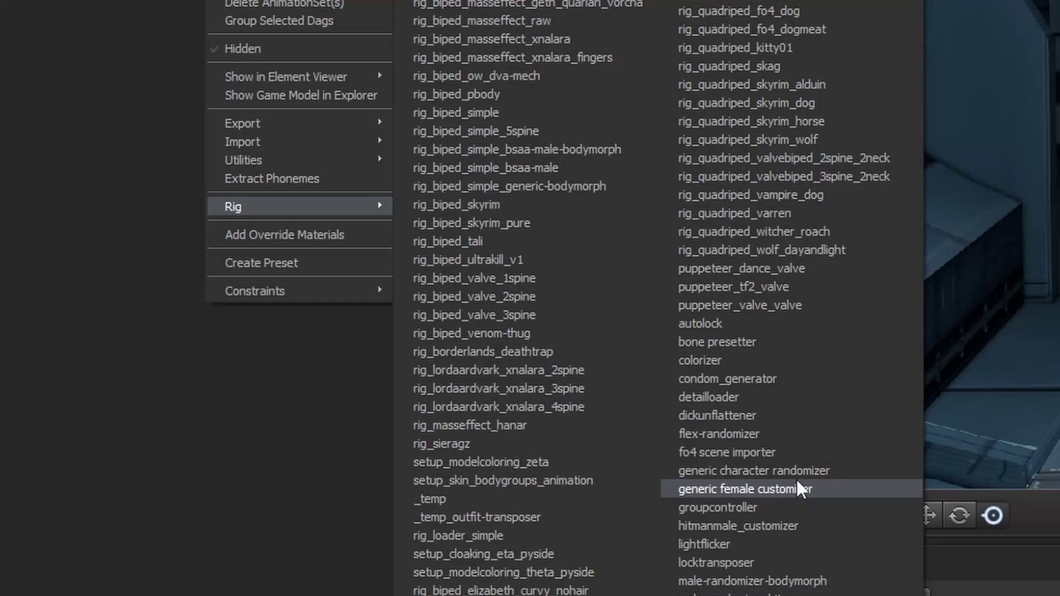
click(787, 490)
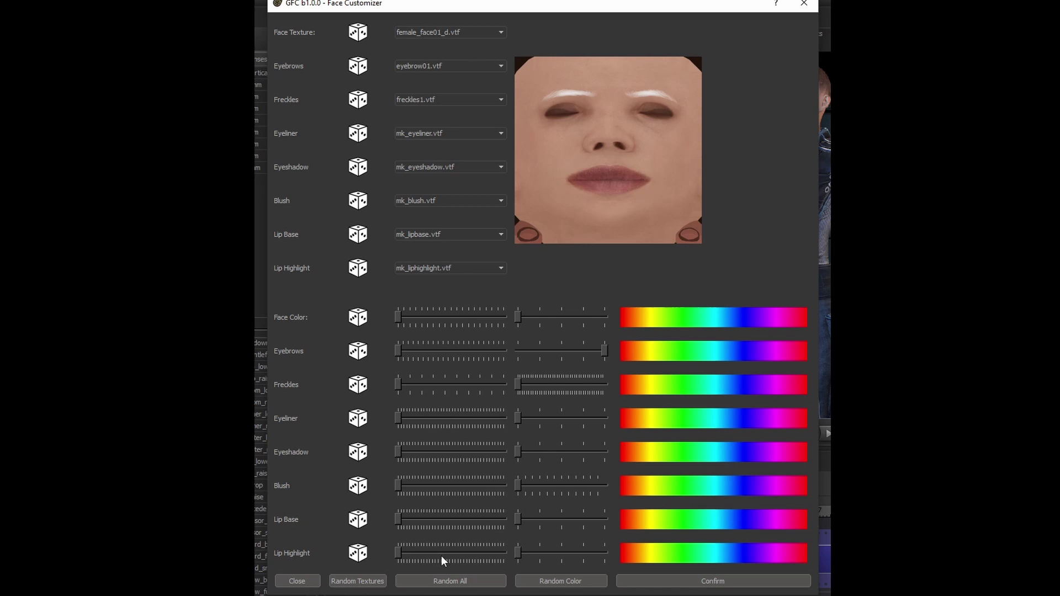
Step: Review the face, eyebrow and freckle texture lists, keeping female_face01_d, eyebrow01 and freckles1
click(494, 31)
click(469, 31)
click(485, 33)
click(531, 39)
click(458, 69)
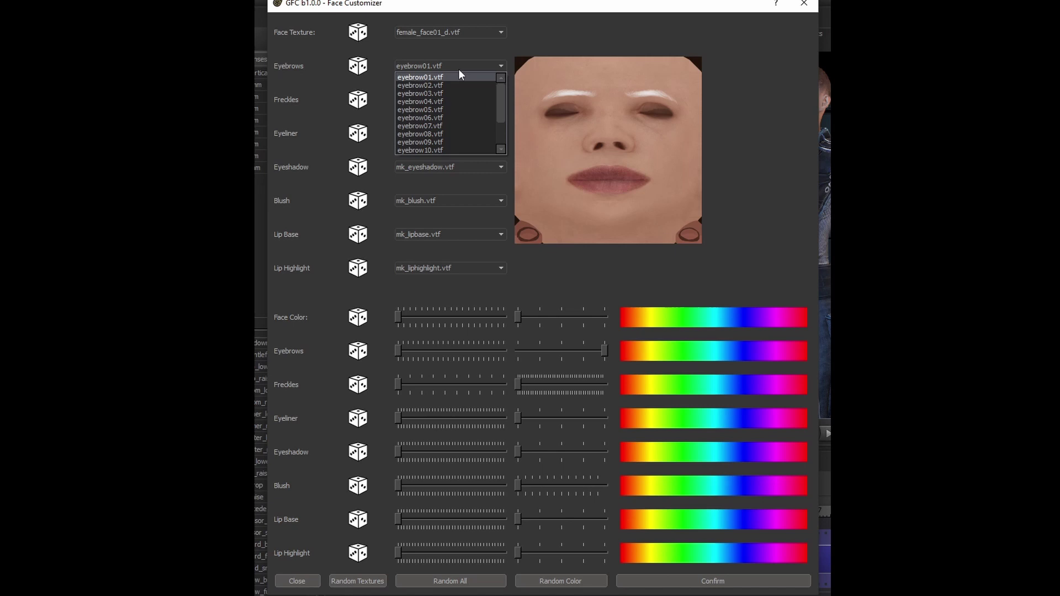
click(539, 46)
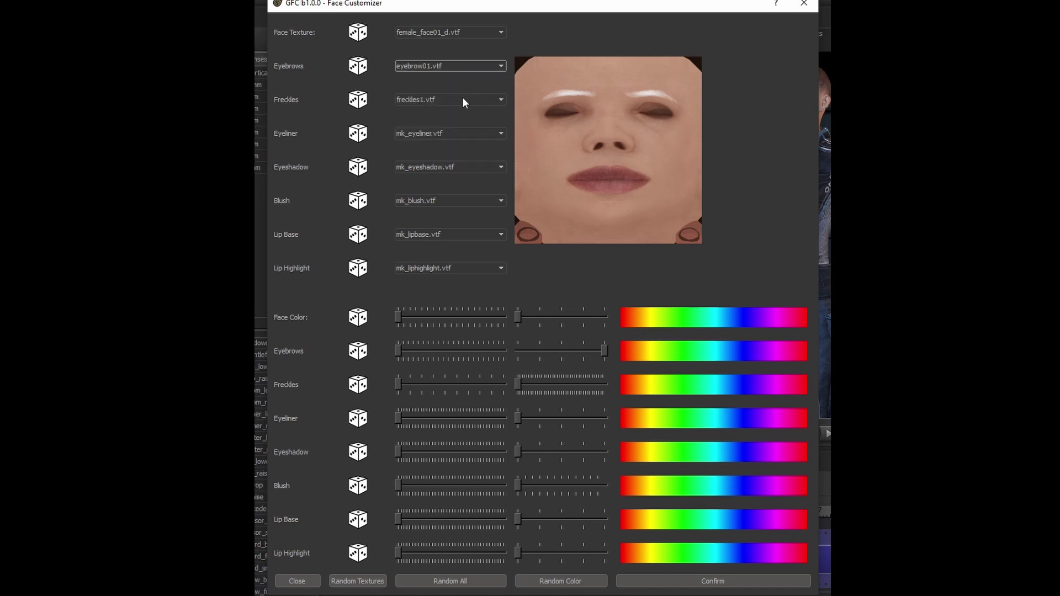
click(462, 97)
click(536, 44)
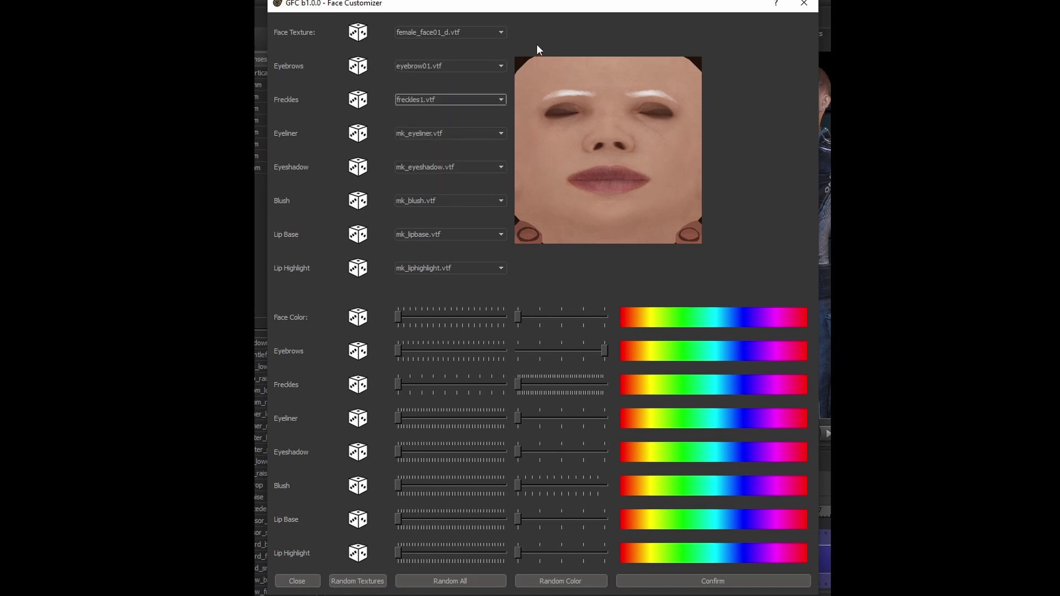
Step: Review the eyeliner, eyeshadow, blush, lip base and lip highlight texture options
click(425, 133)
click(422, 131)
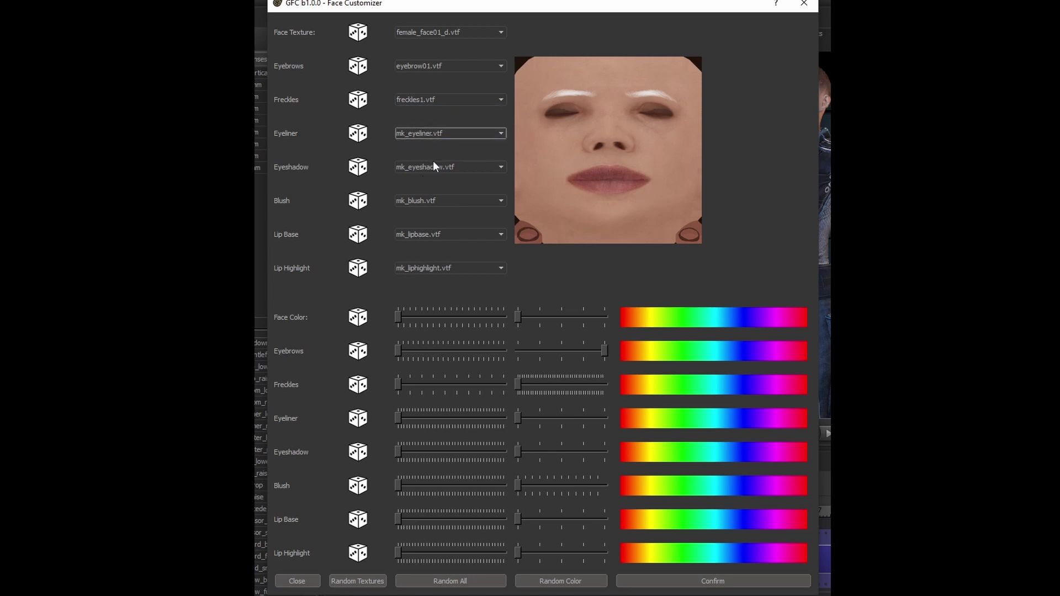
click(430, 166)
click(431, 171)
click(436, 203)
click(429, 205)
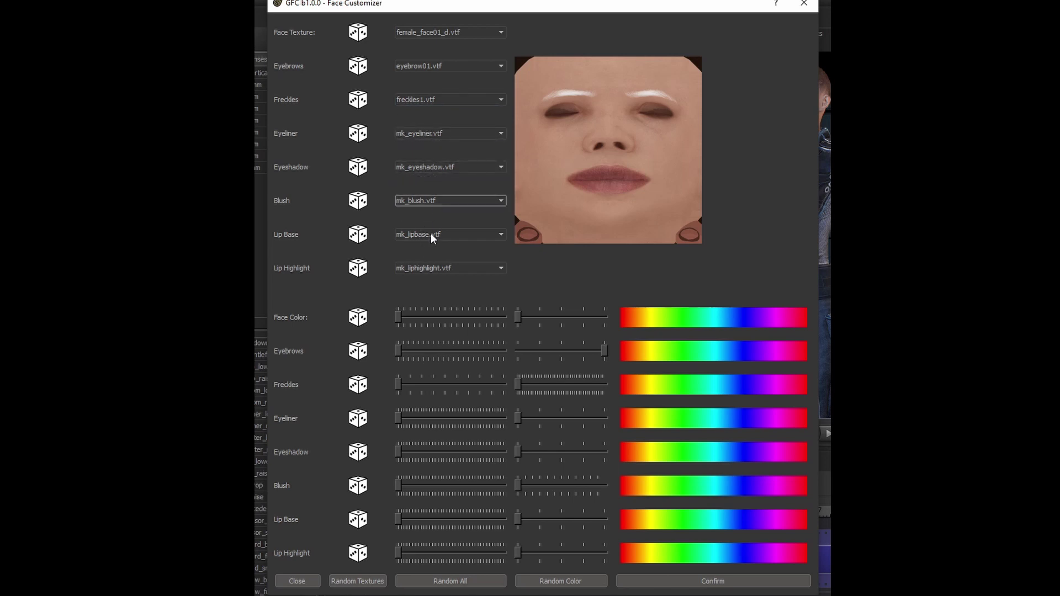
click(430, 233)
click(432, 234)
click(448, 268)
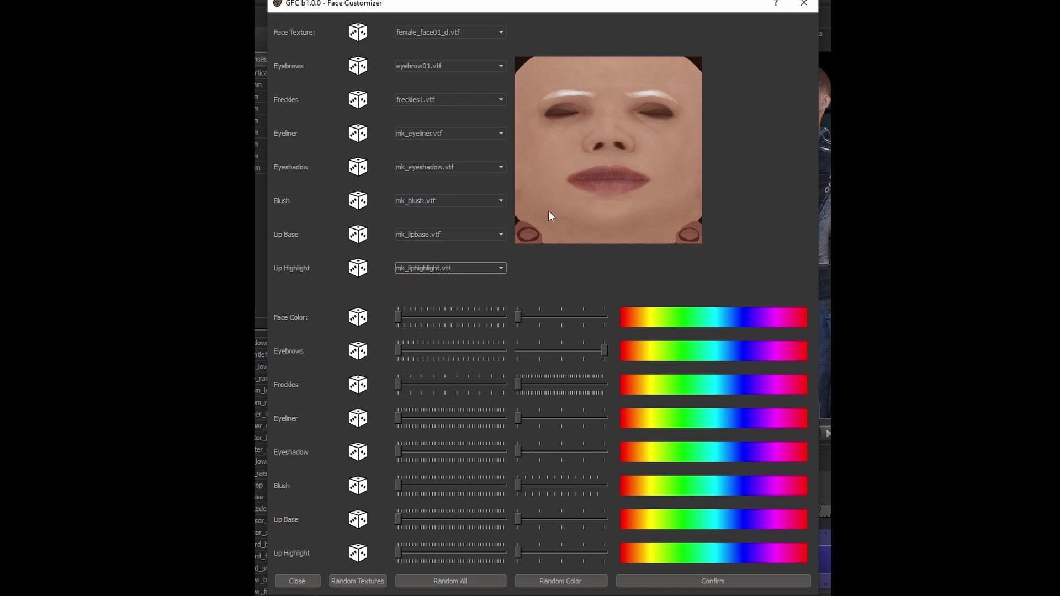
Step: Reroll the face texture dice and the face colour dice several times each
click(359, 33)
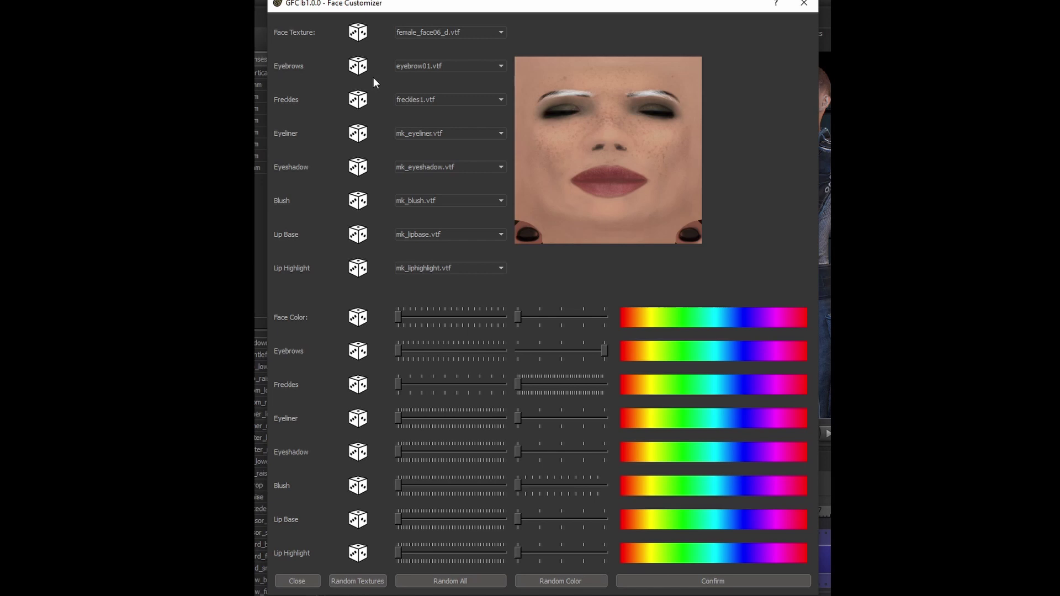
click(359, 34)
click(359, 34)
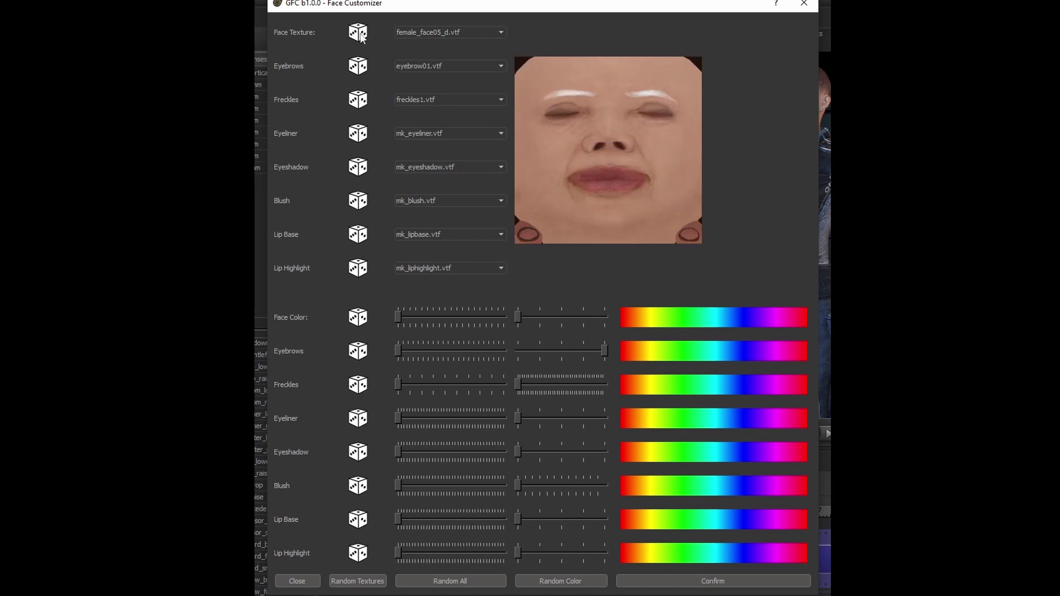
click(360, 35)
click(359, 317)
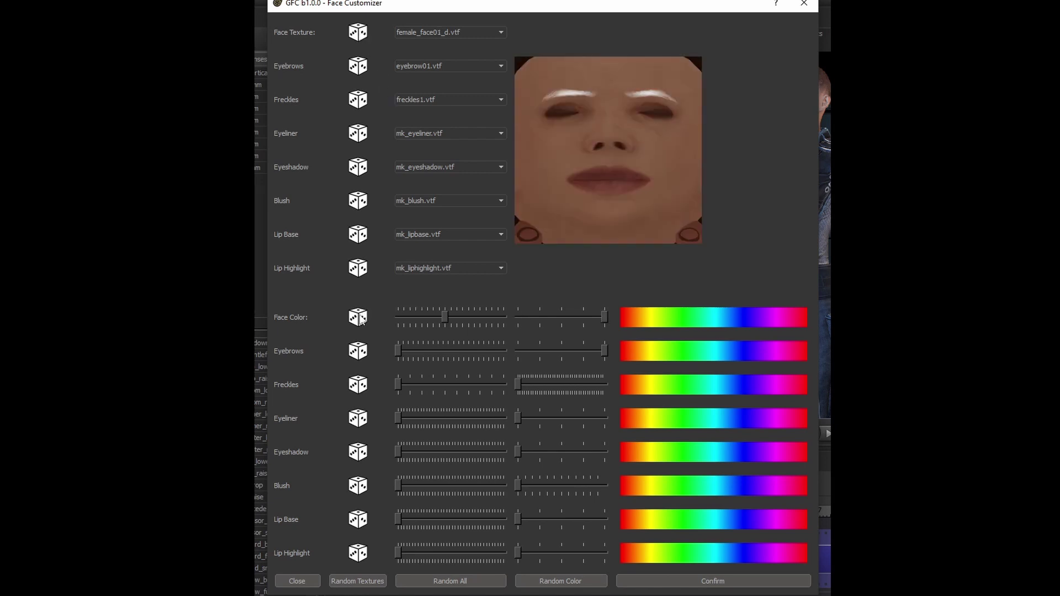
click(358, 318)
click(359, 317)
click(359, 318)
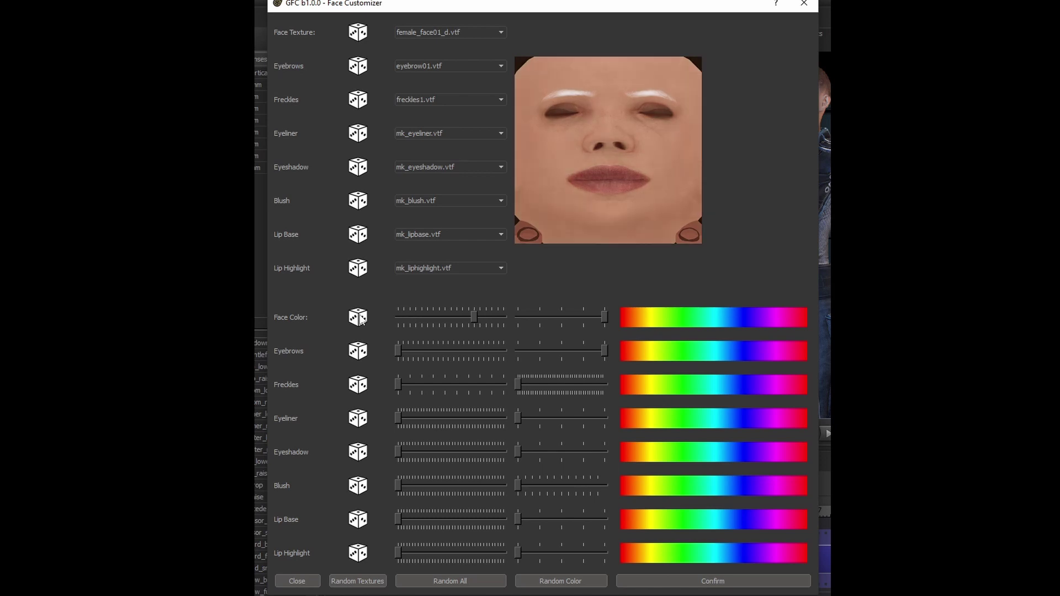
Step: Apply Random Textures three times, then Random Color four times
click(356, 584)
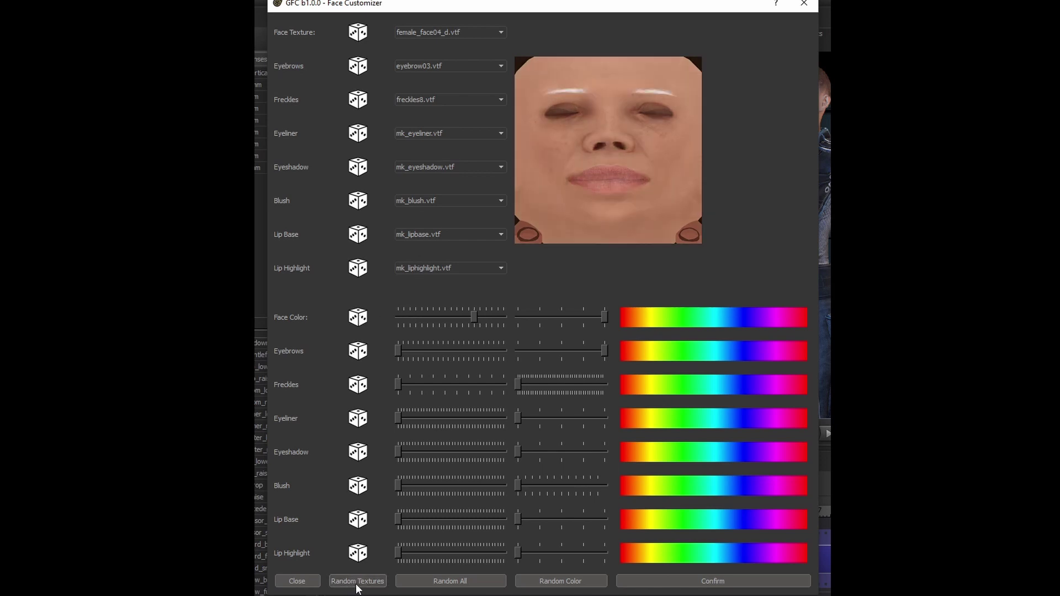
click(357, 585)
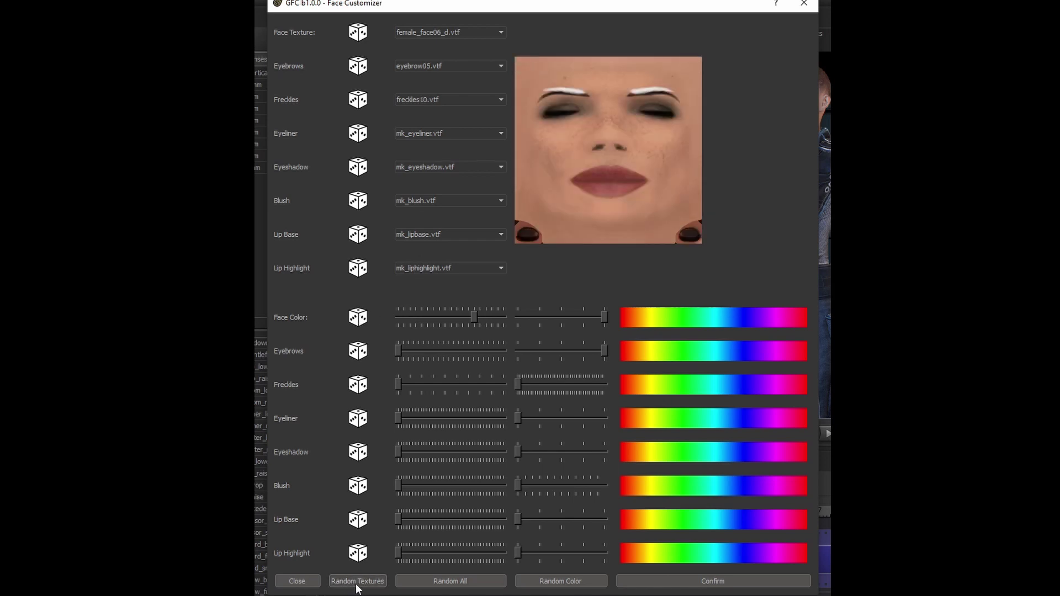
click(357, 585)
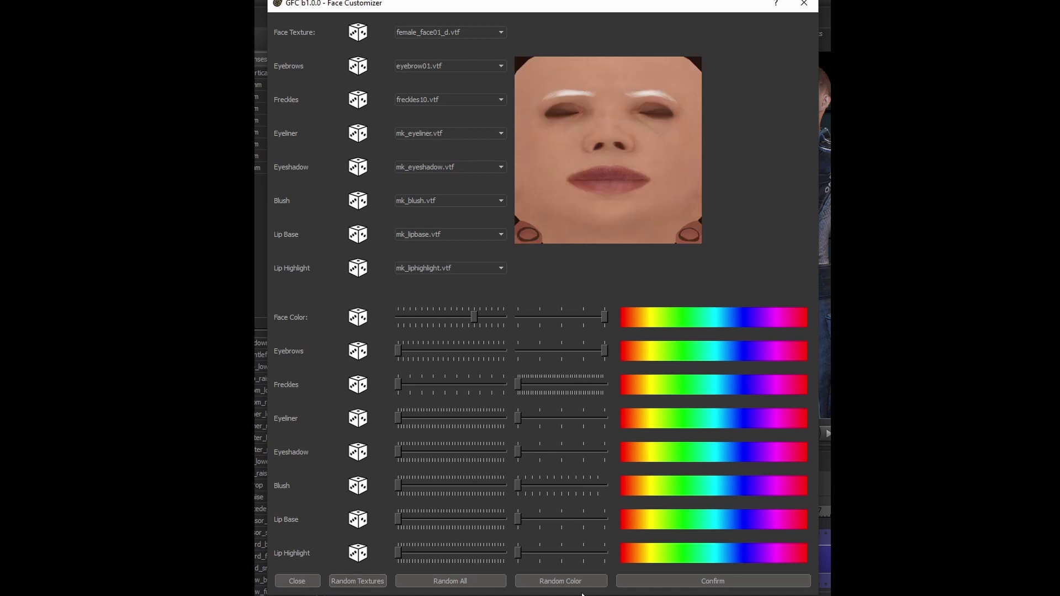
click(560, 583)
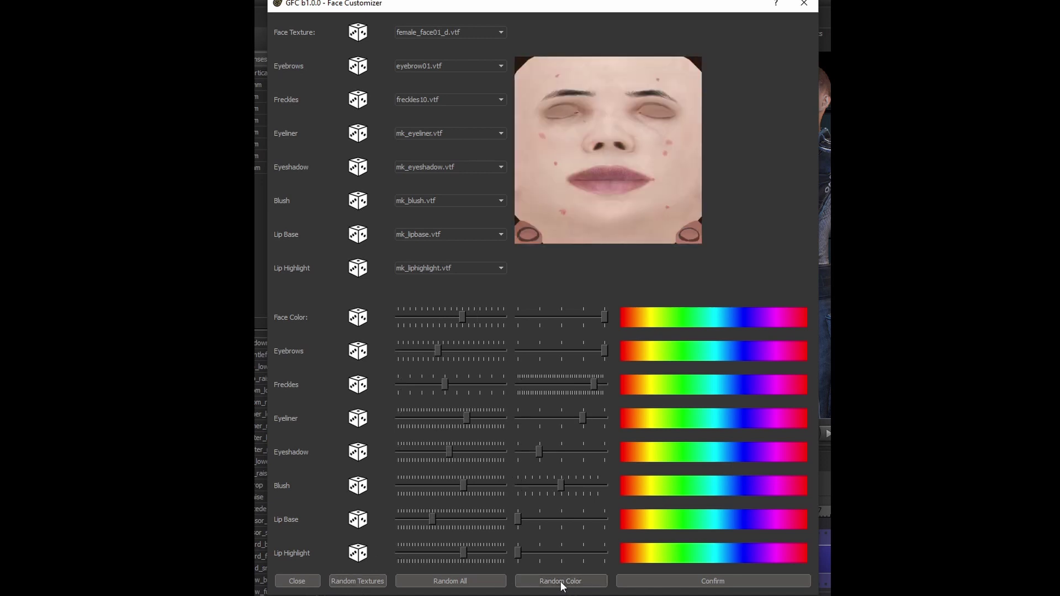
click(561, 582)
click(560, 582)
click(561, 582)
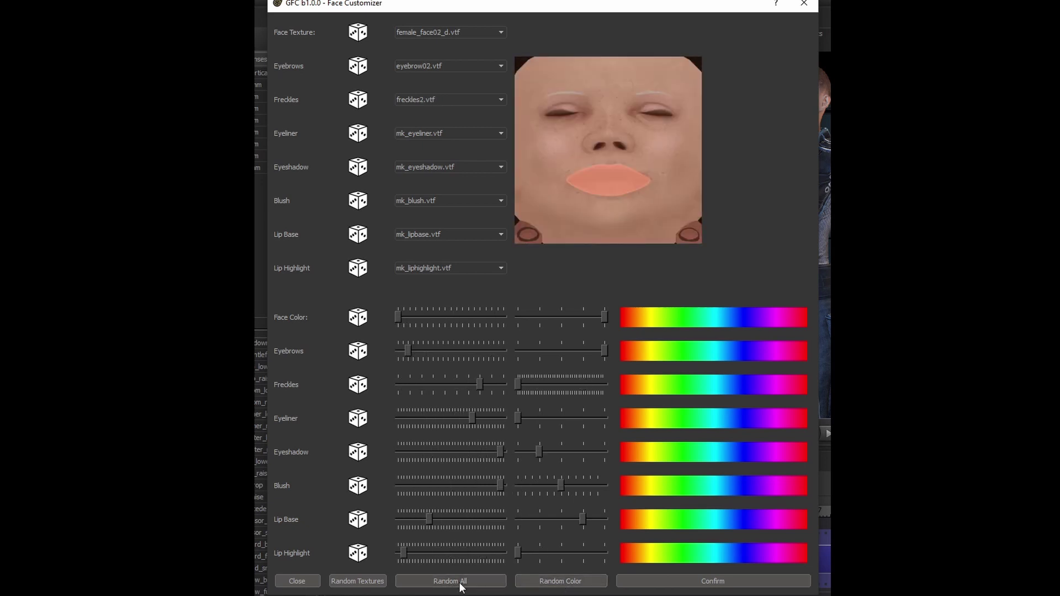
Step: Apply Random All three times, landing on female_face04_d, eyebrow02 and freckles6
click(461, 582)
click(462, 582)
click(462, 582)
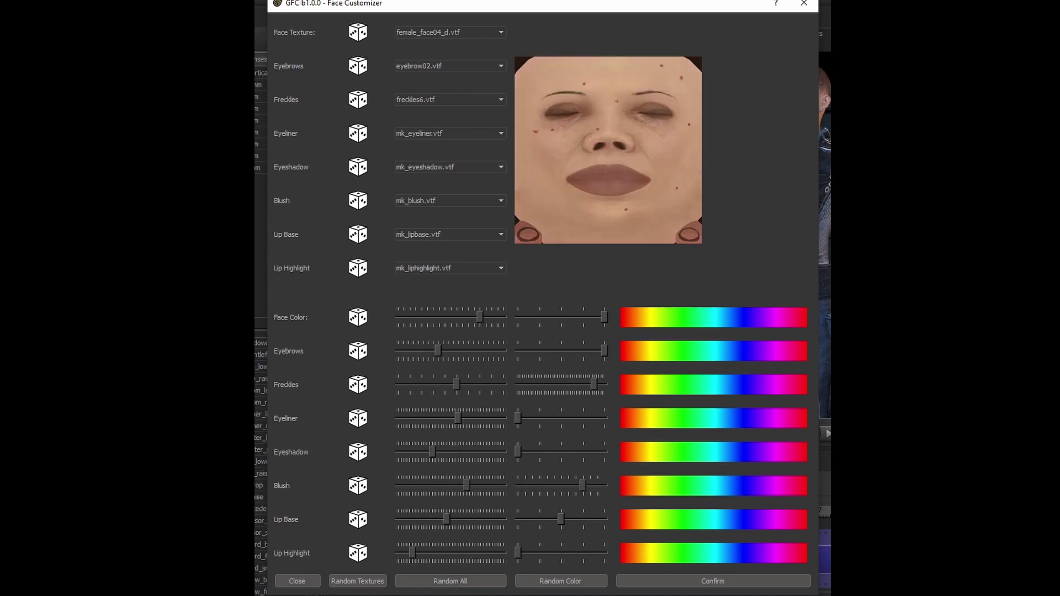
Step: Set the face colour to spring green in the Select Color picker
click(694, 320)
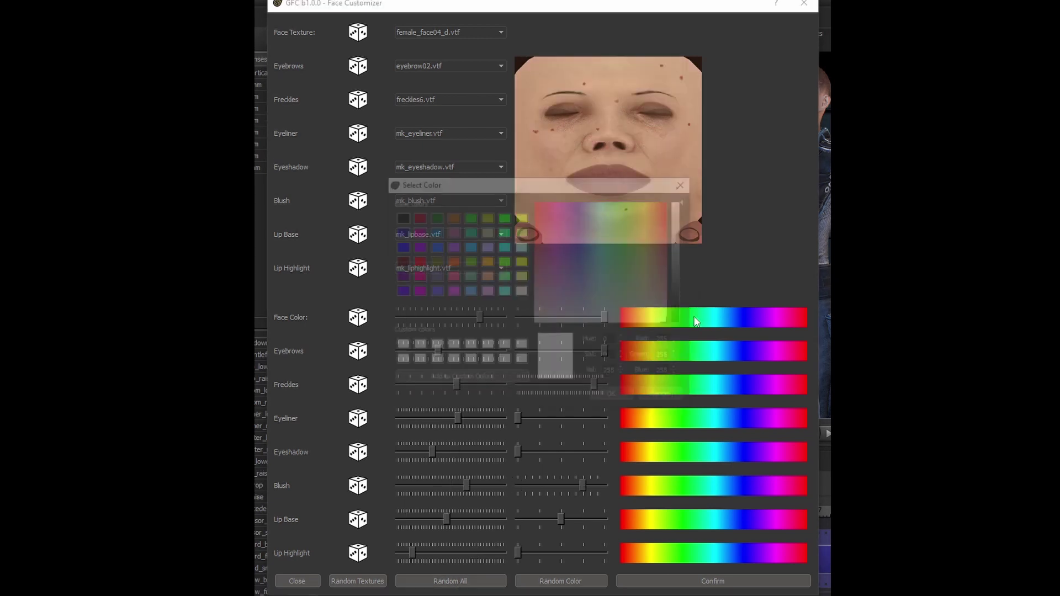
click(505, 232)
click(622, 397)
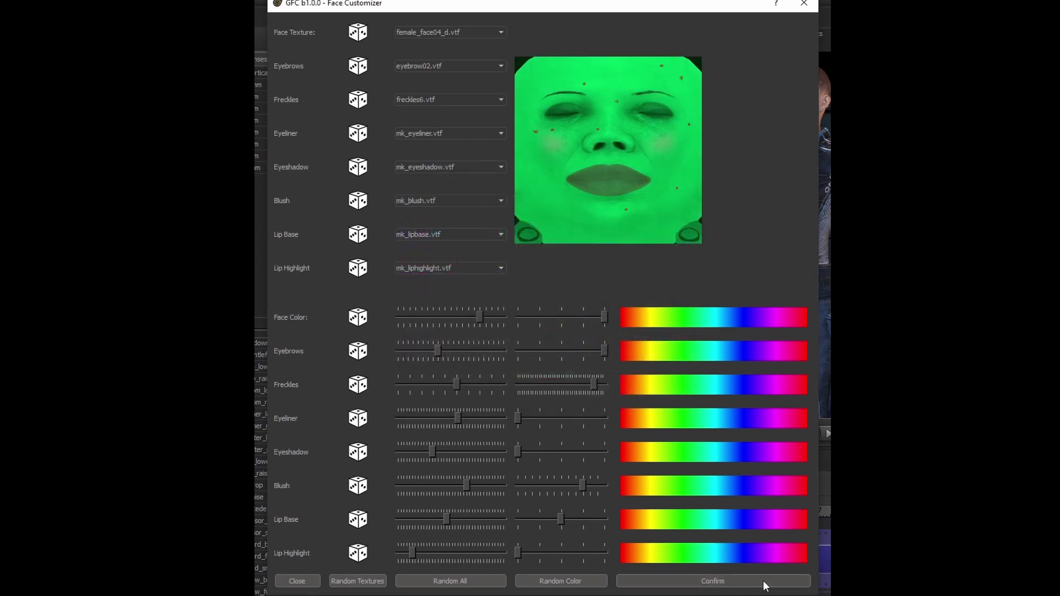
Step: Re-randomize the face, shift the Face Color hue back to natural skin, and close GFC
click(765, 585)
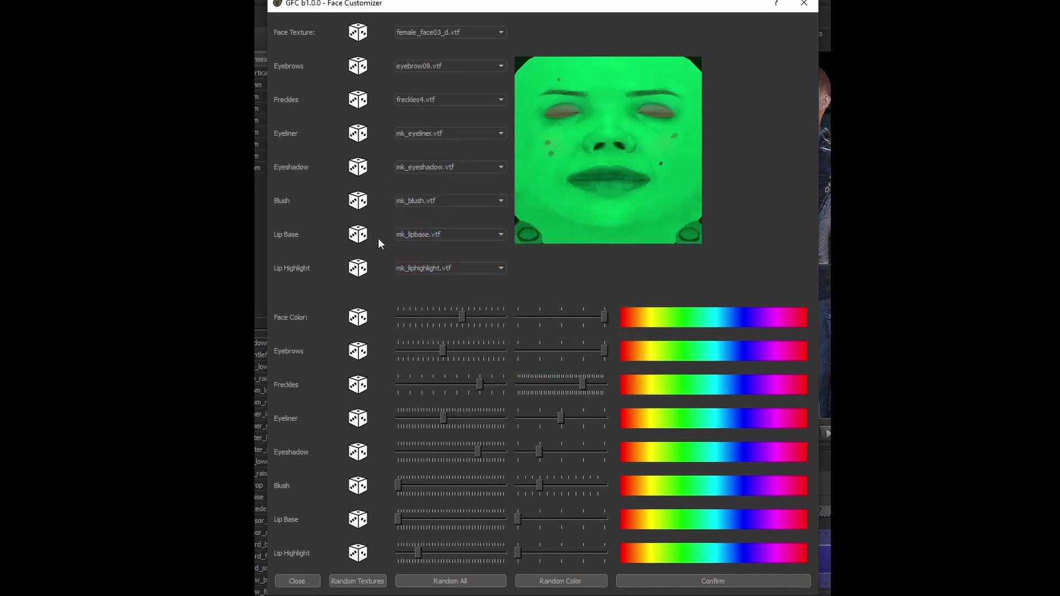
click(440, 316)
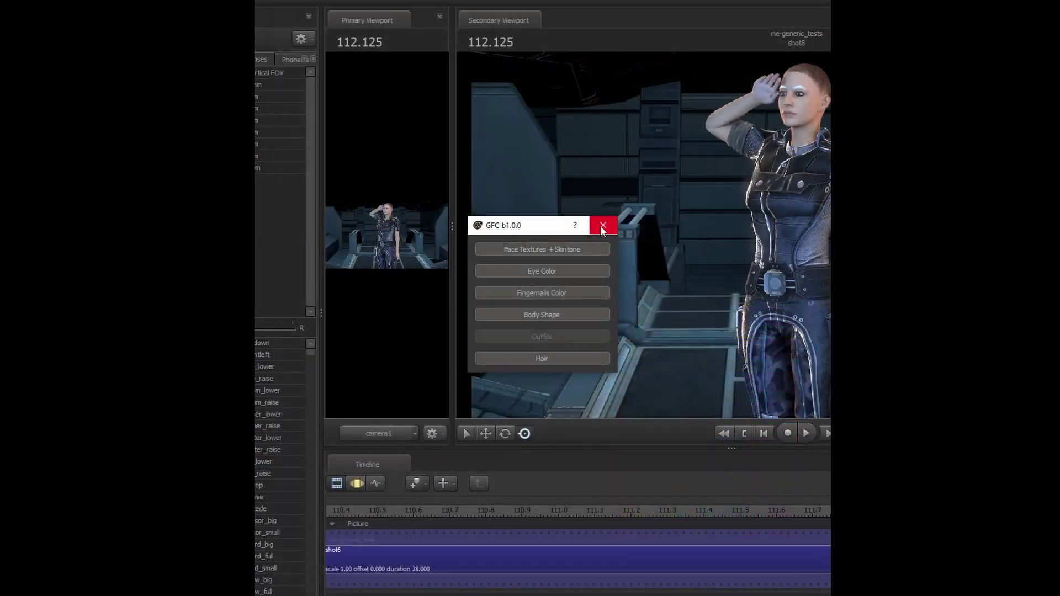
click(602, 225)
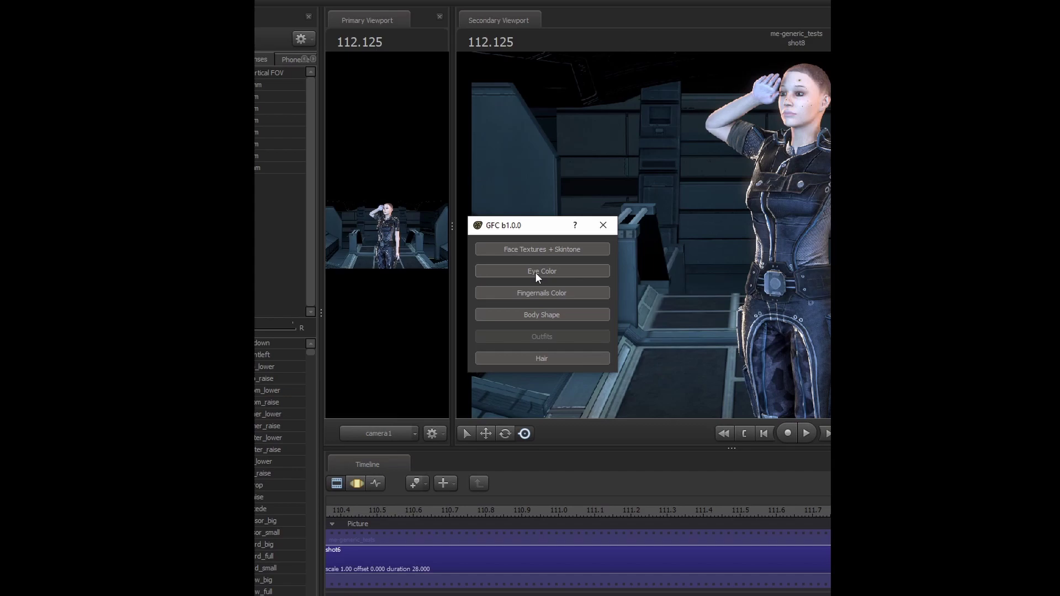
Step: Give both eyes pupil_deeppink pupils in the Eyes Customizer
click(535, 272)
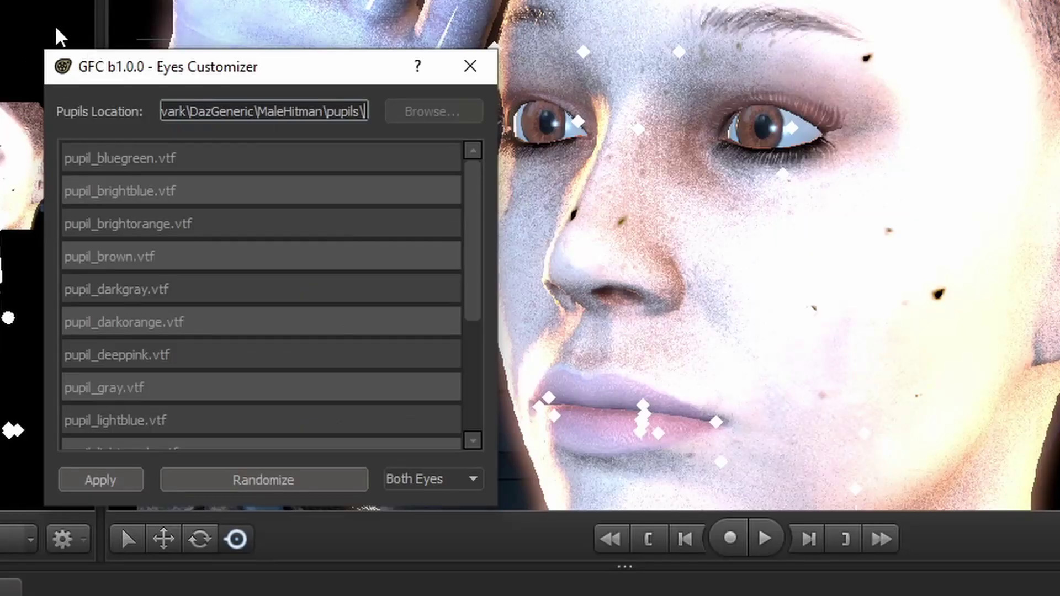
click(148, 362)
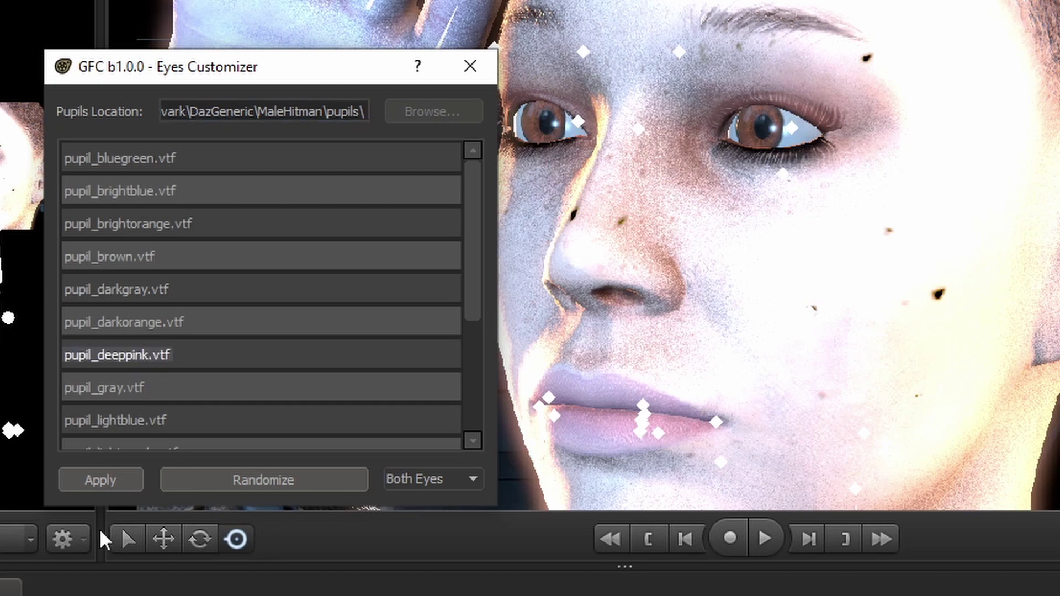
click(91, 480)
click(384, 148)
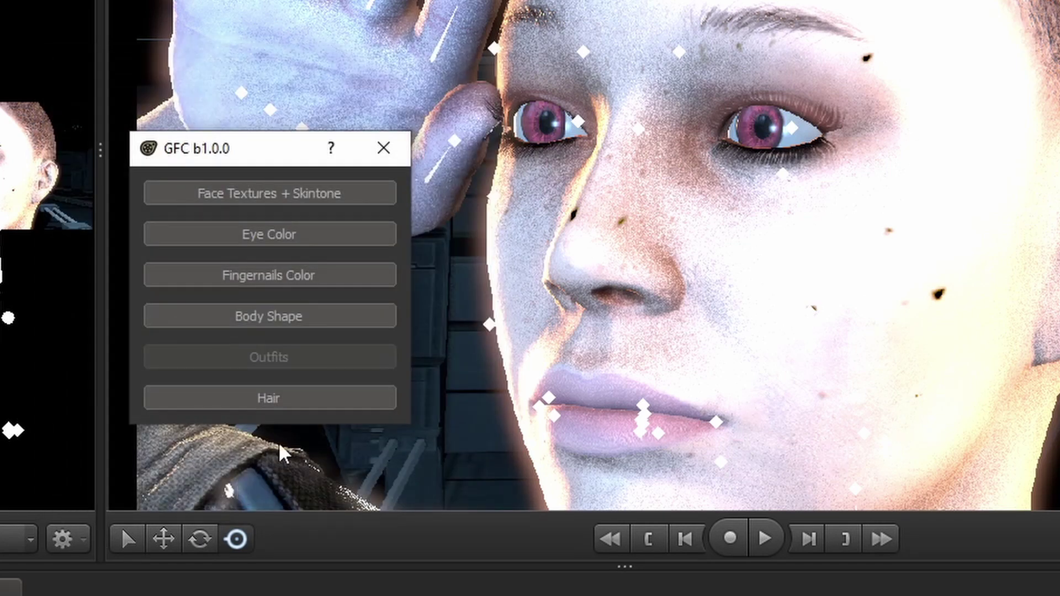
click(383, 148)
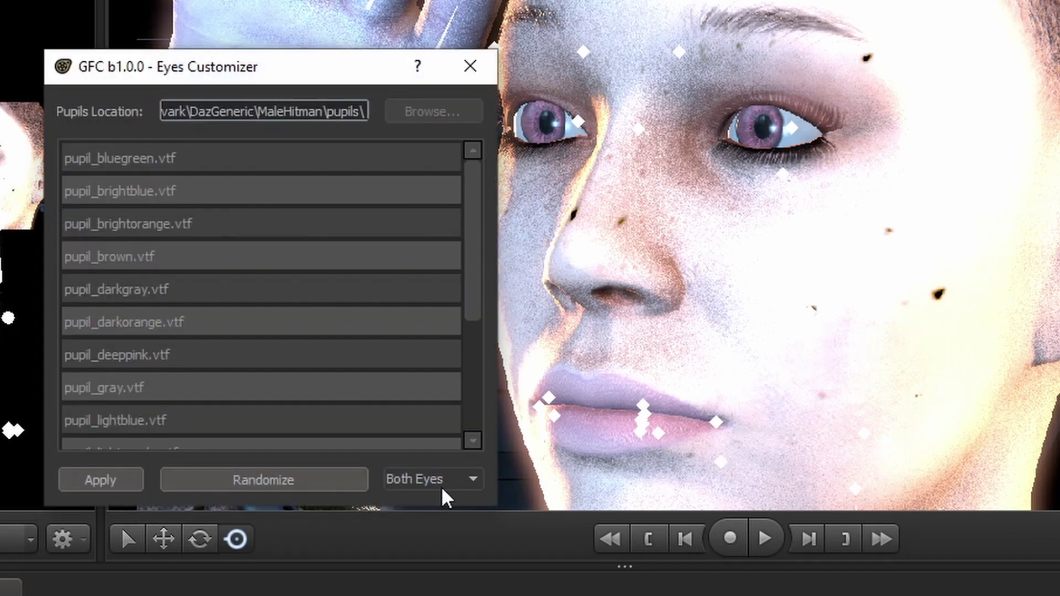
Step: Apply pupil_brown to the left eye only for mismatched eyes
click(449, 485)
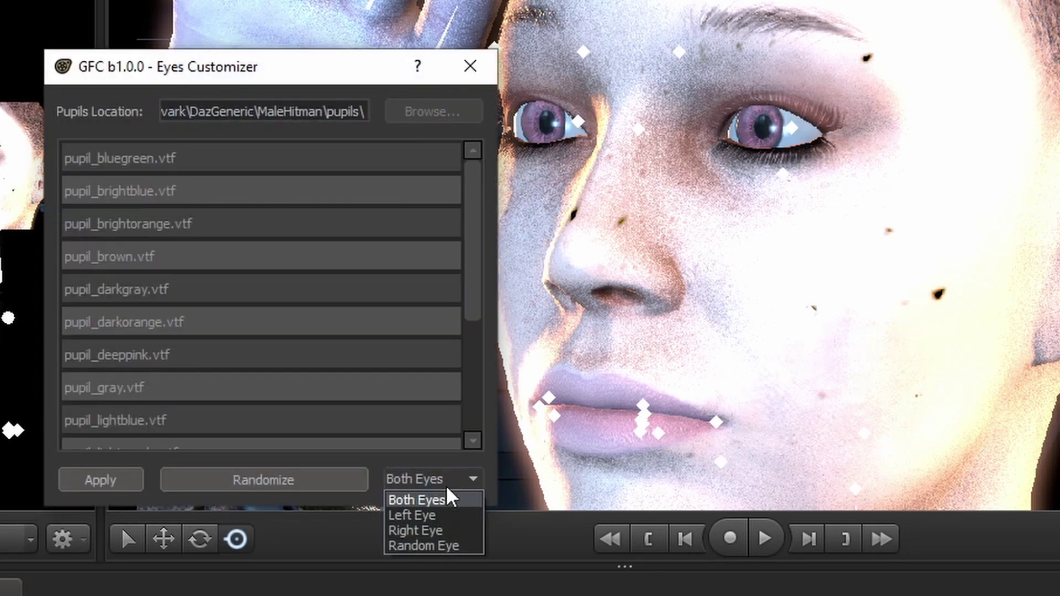
click(430, 517)
click(136, 259)
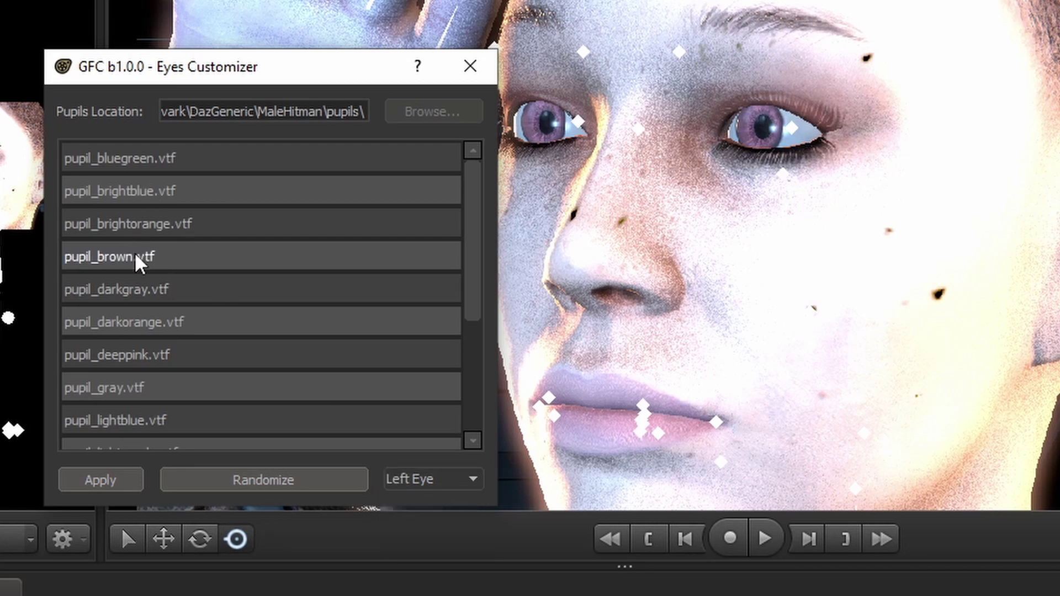
click(110, 483)
click(382, 149)
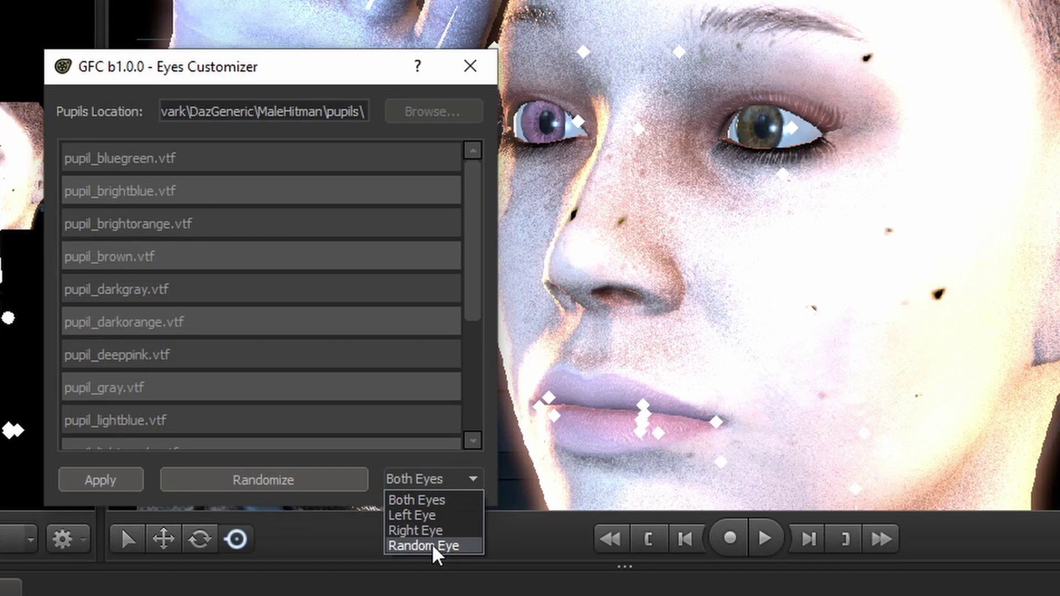
Step: Randomize pupils on a random eye until both eyes are blue
click(430, 547)
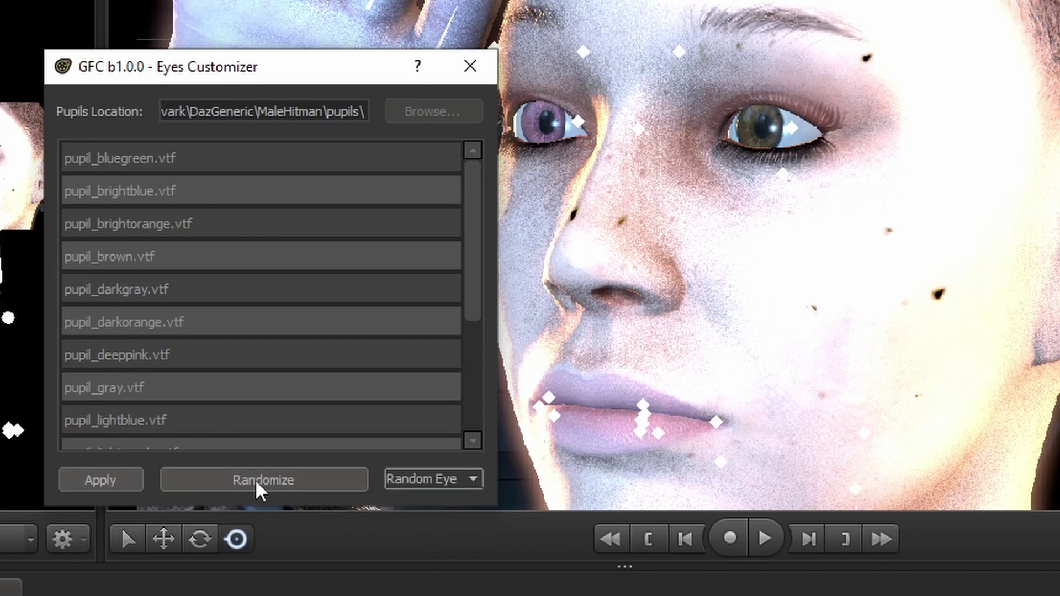
click(128, 391)
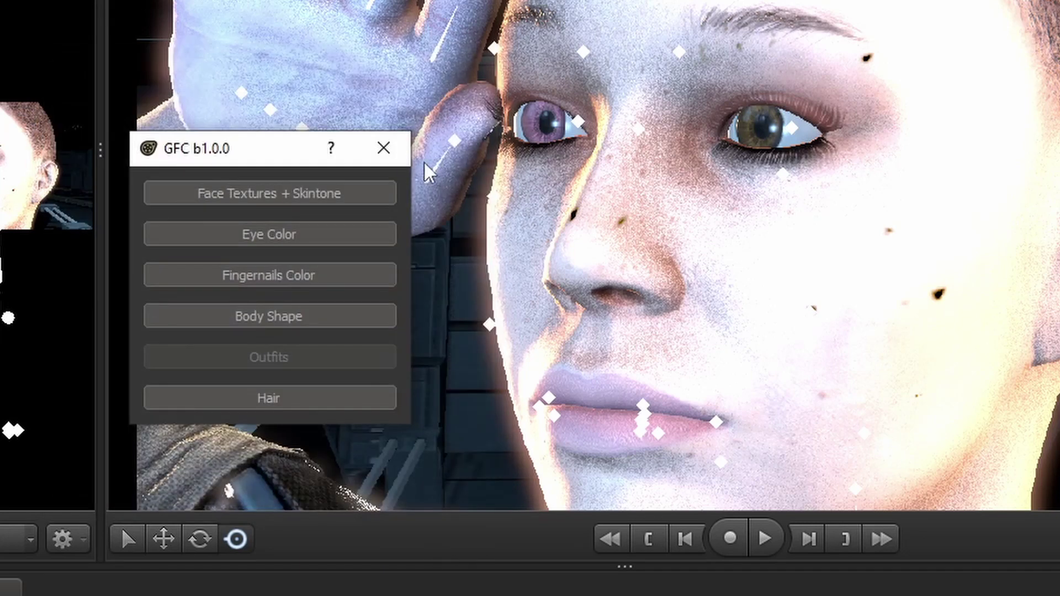
click(384, 147)
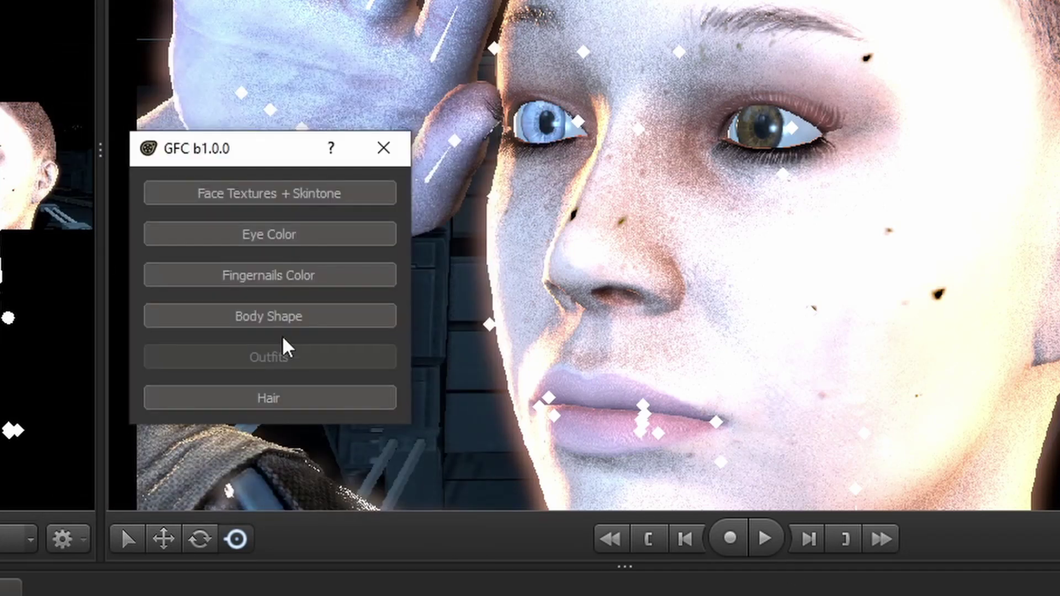
click(267, 237)
click(251, 479)
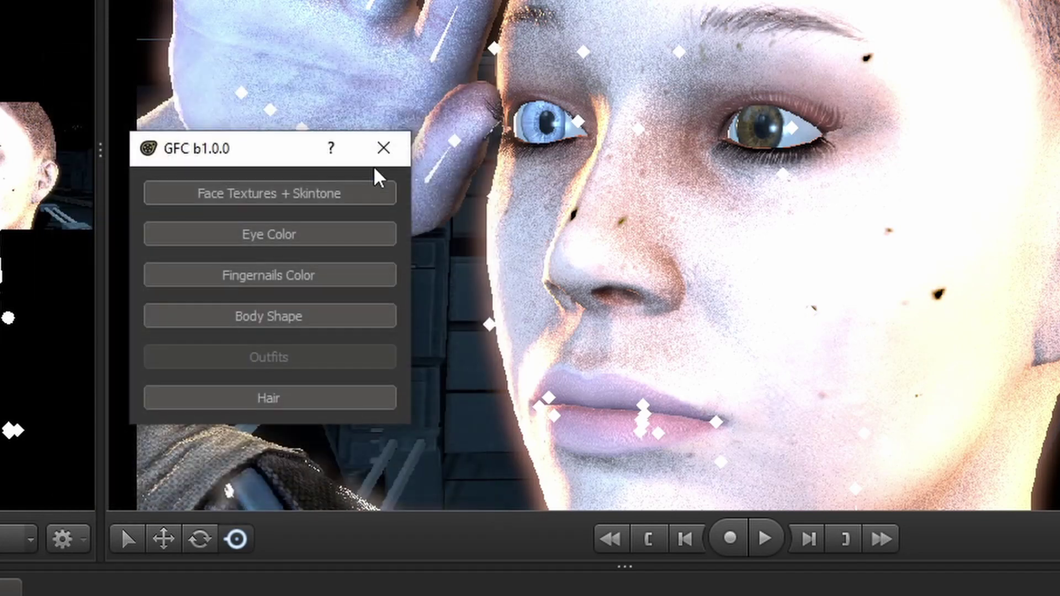
click(384, 149)
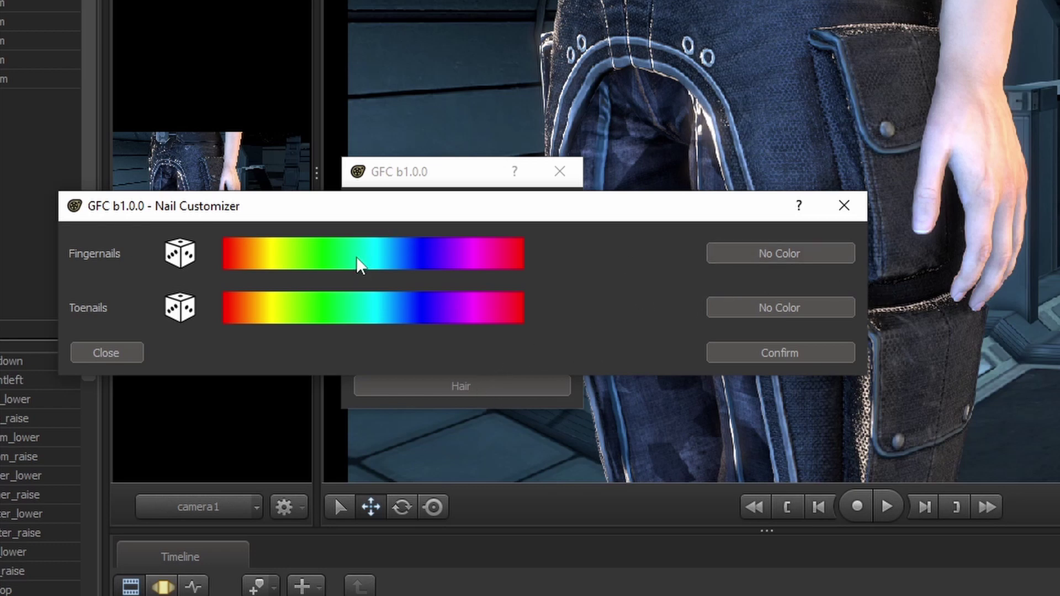
Step: Paint the fingernails teal and the toenails green, then confirm
click(370, 262)
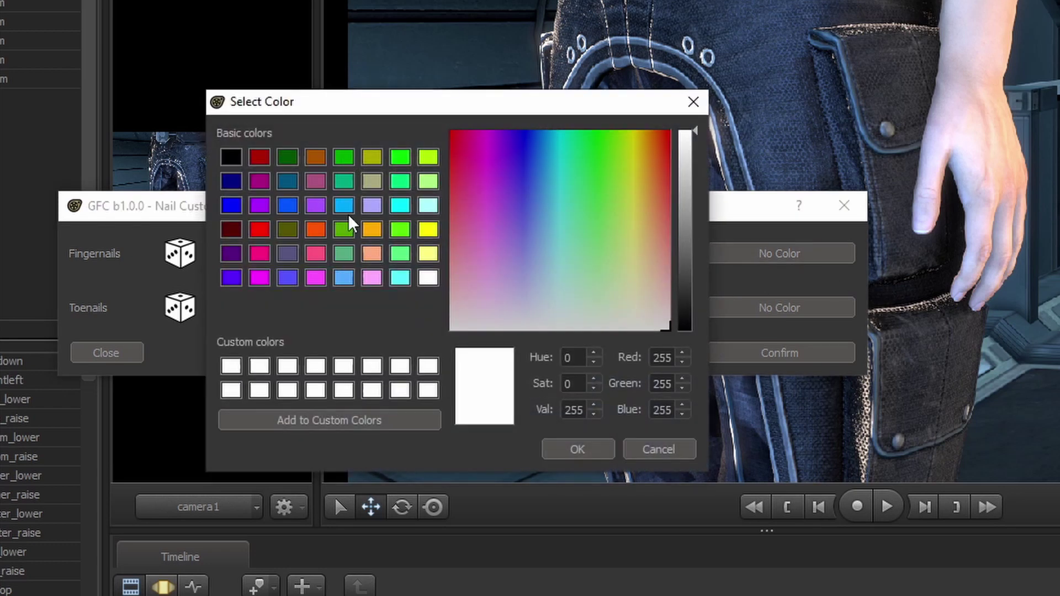
click(342, 182)
click(574, 450)
click(324, 315)
click(350, 254)
click(574, 448)
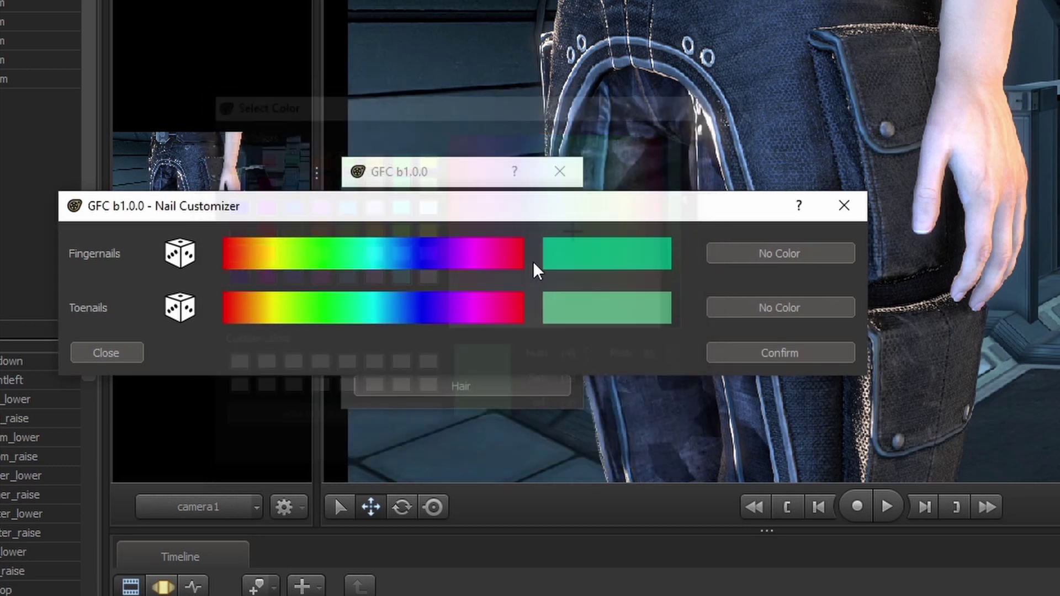
click(755, 347)
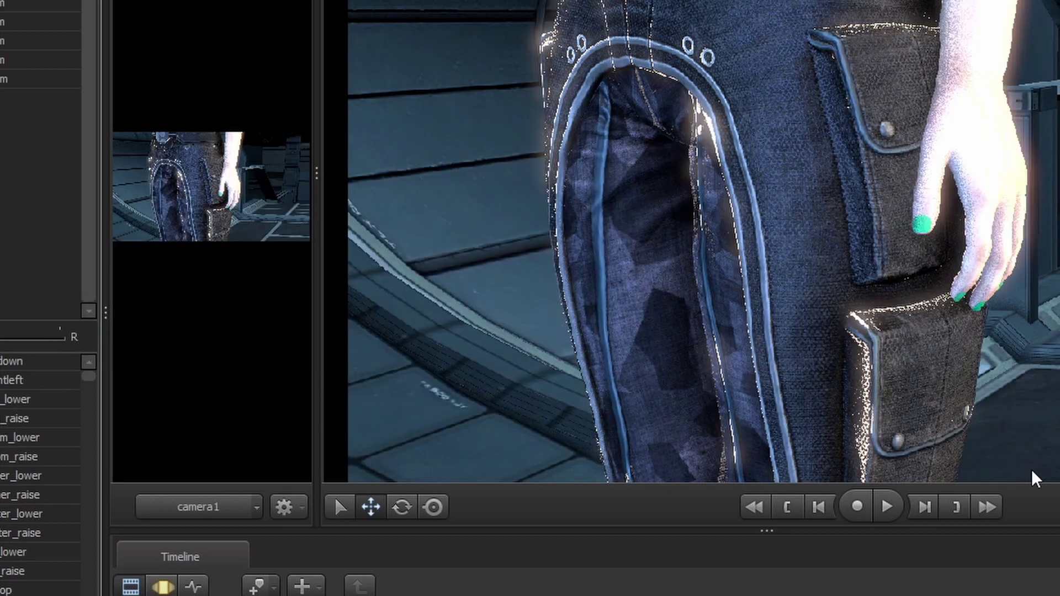
Step: Apply random purple nail colours, then confirm with no colour to leave nails bare
click(185, 257)
click(194, 321)
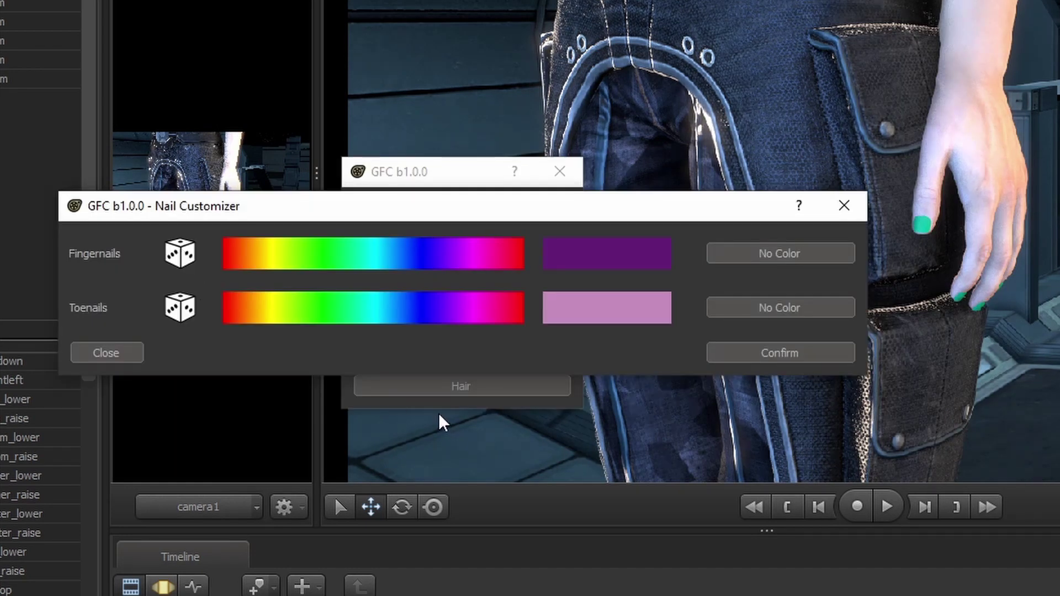
click(768, 355)
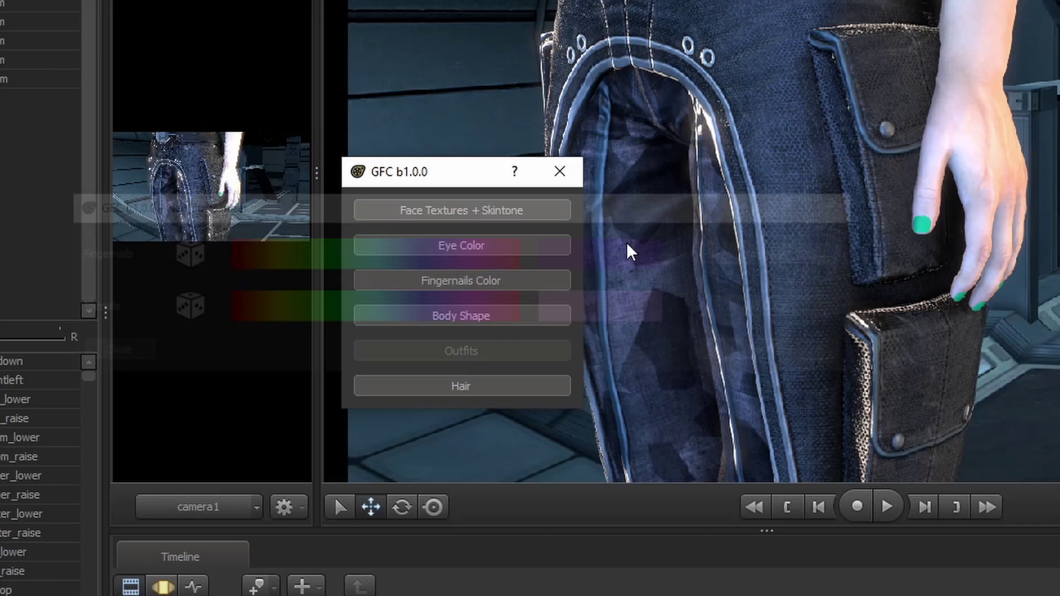
click(559, 171)
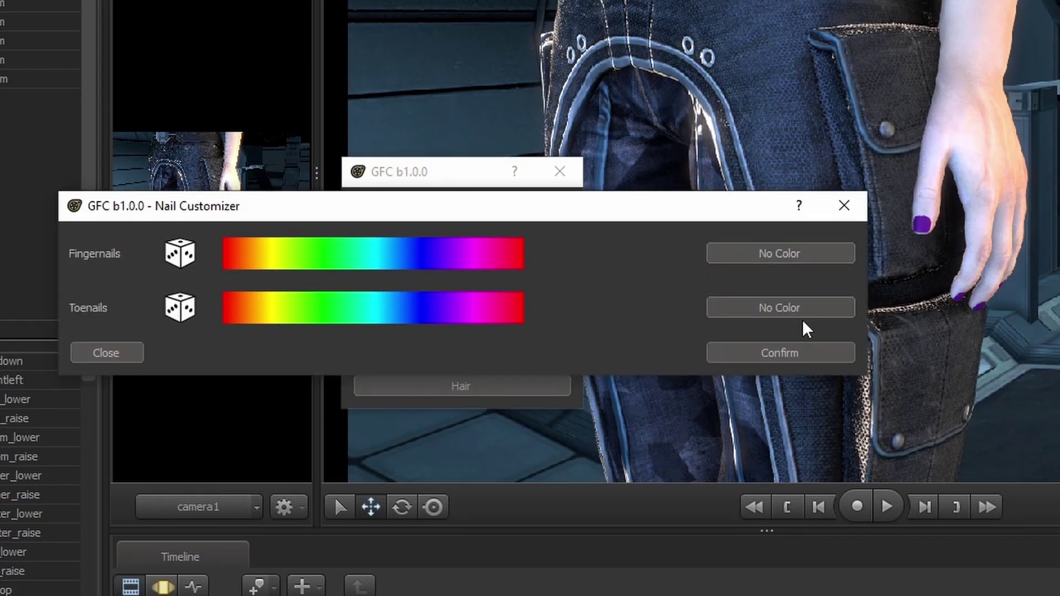
click(767, 352)
click(569, 181)
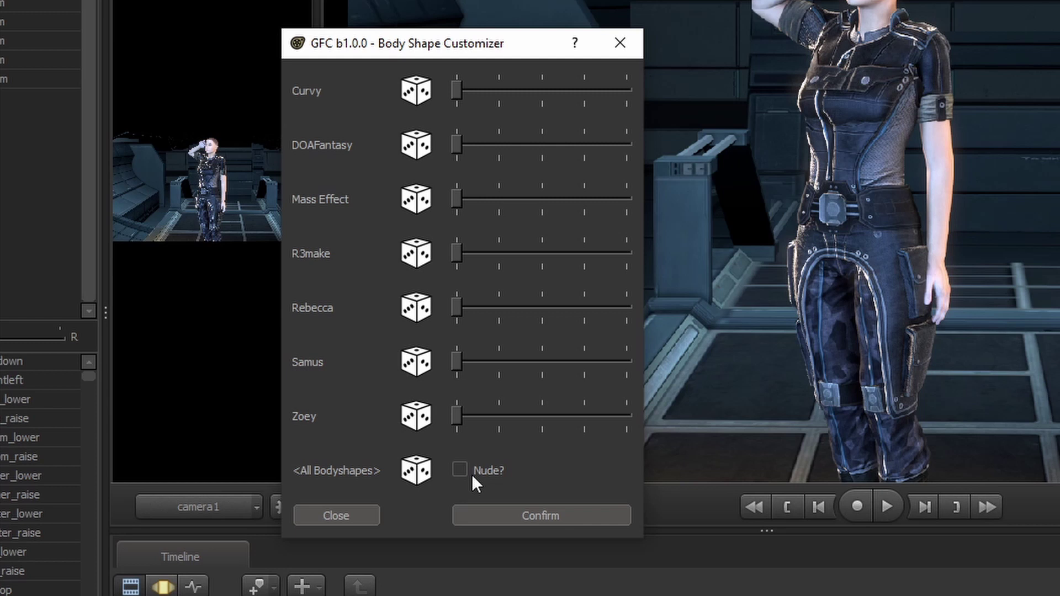
Step: Confirm a slight Curvy body shape and view the result
mouse_move(471, 474)
click(530, 515)
click(556, 171)
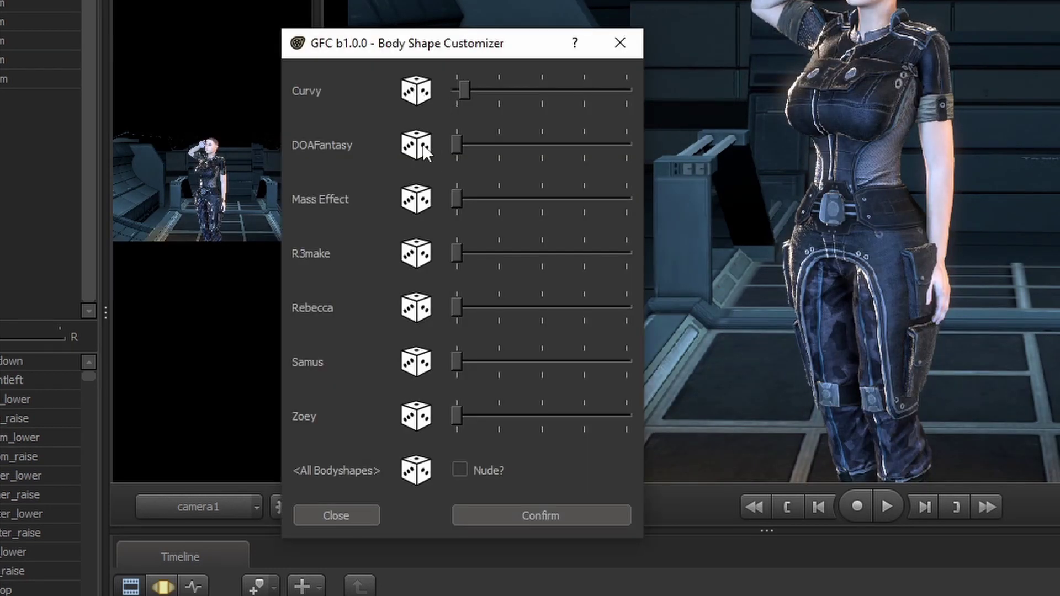
Step: Randomize the DOAFantasy, Mass Effect, R3make, Rebecca, Samus and Zoey shape amounts
click(420, 146)
click(420, 199)
click(419, 254)
click(419, 308)
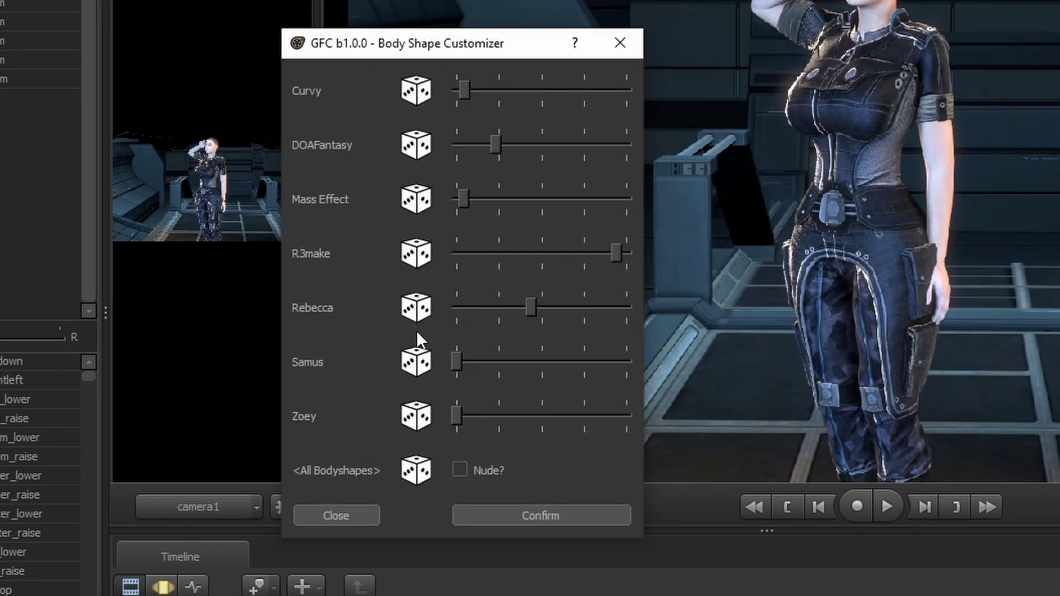
click(420, 362)
click(420, 416)
Step: Confirm the random blend, then max out DOAFantasy, Mass Effect, R3make, Rebecca and Samus sliders
click(534, 515)
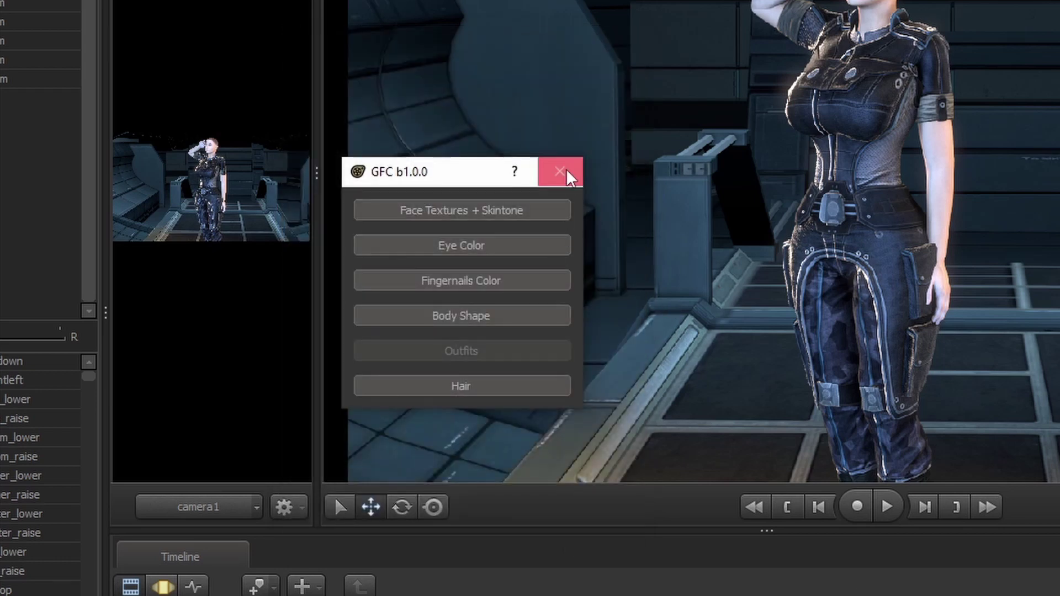
click(558, 170)
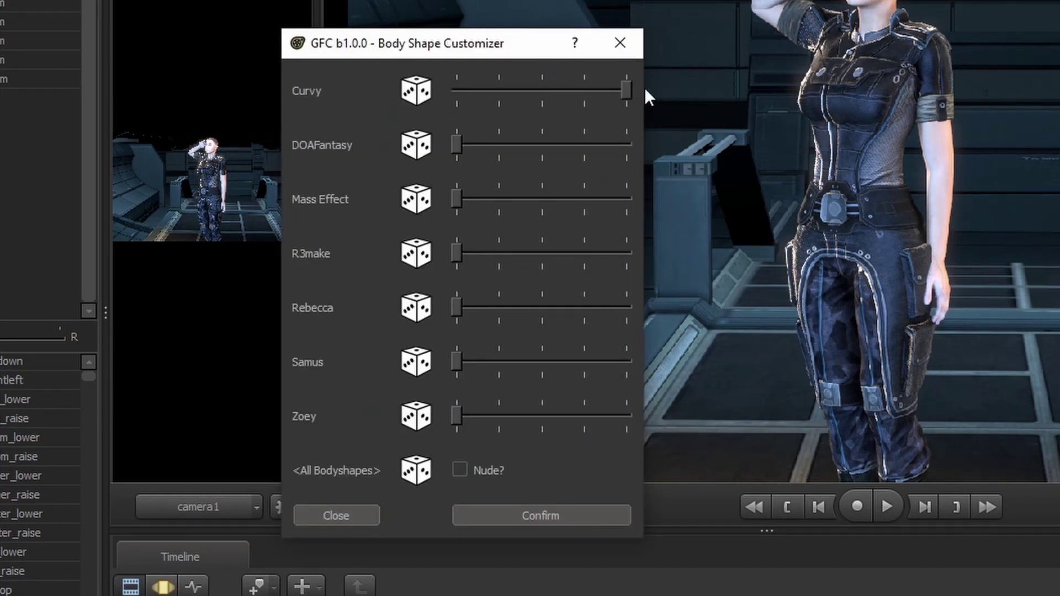
drag(458, 145, 697, 157)
drag(456, 199, 629, 200)
drag(455, 253, 630, 254)
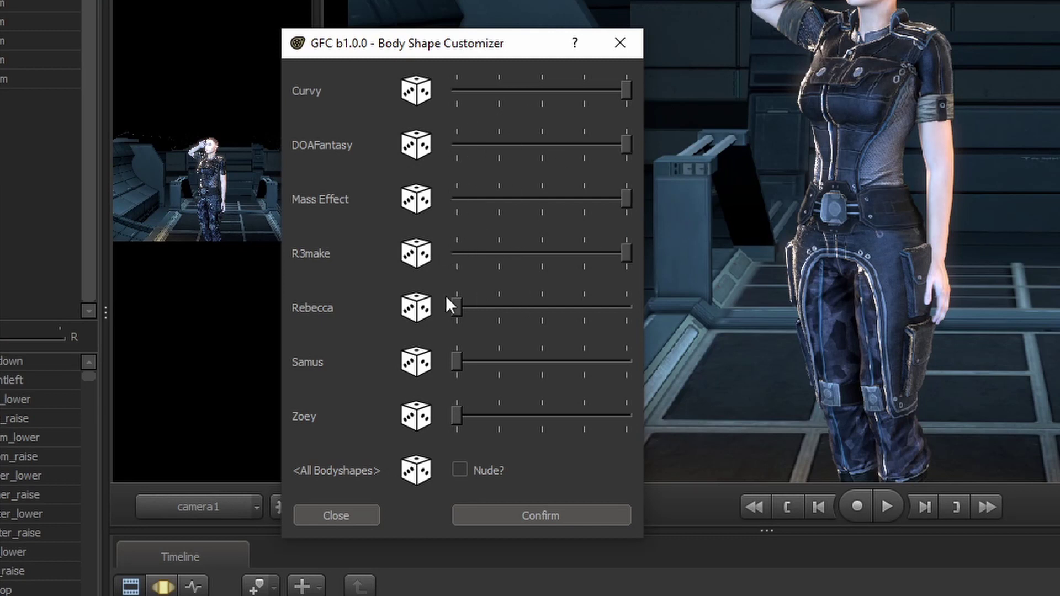
drag(457, 307, 676, 331)
drag(454, 362, 630, 363)
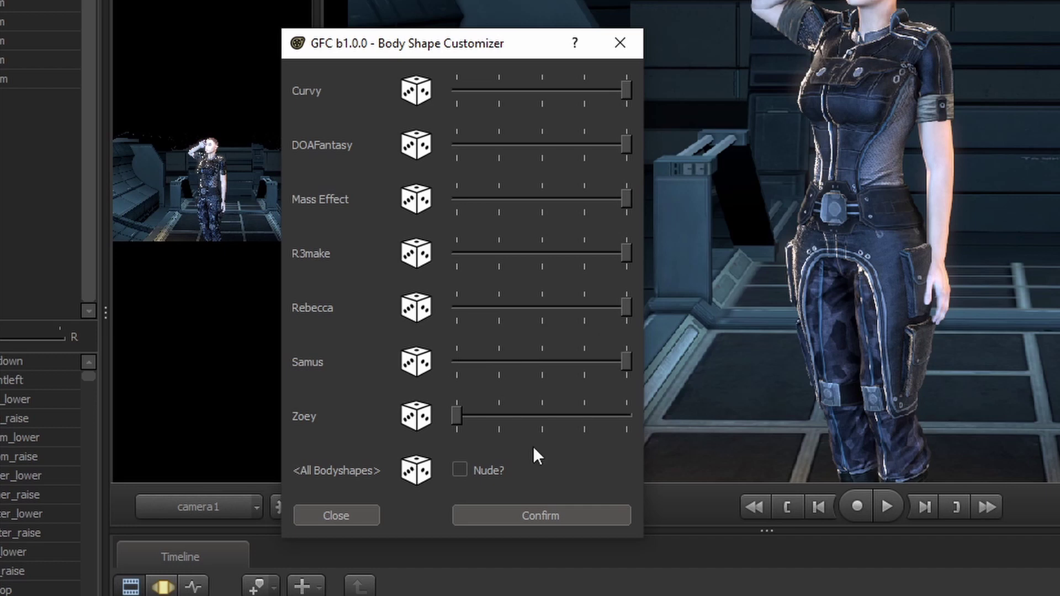
Step: Confirm the maxed-out body shapes, then confirm the final body shape settings
click(540, 515)
click(559, 173)
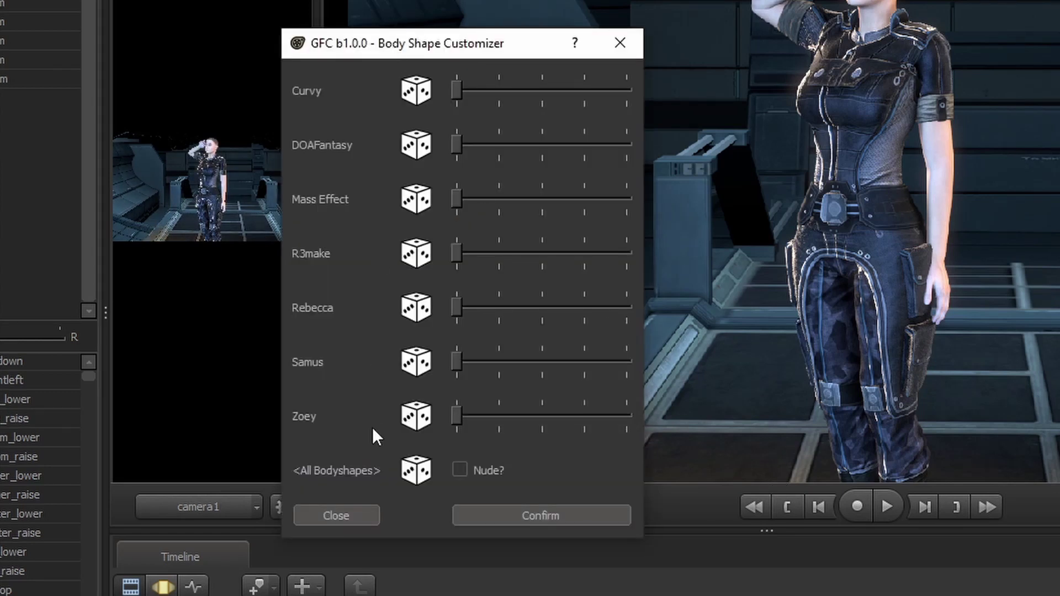
click(542, 513)
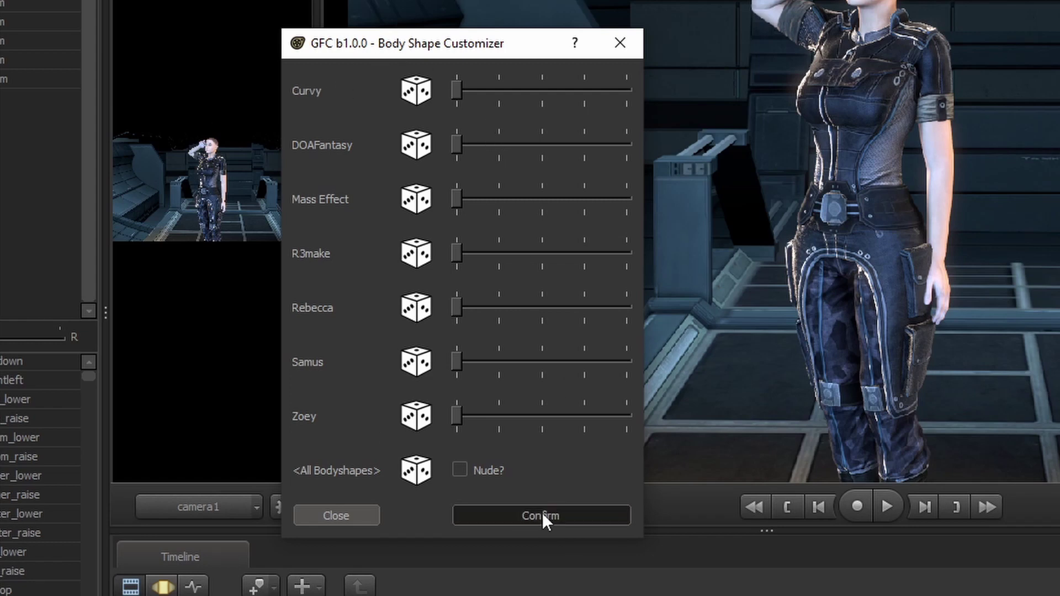
click(559, 170)
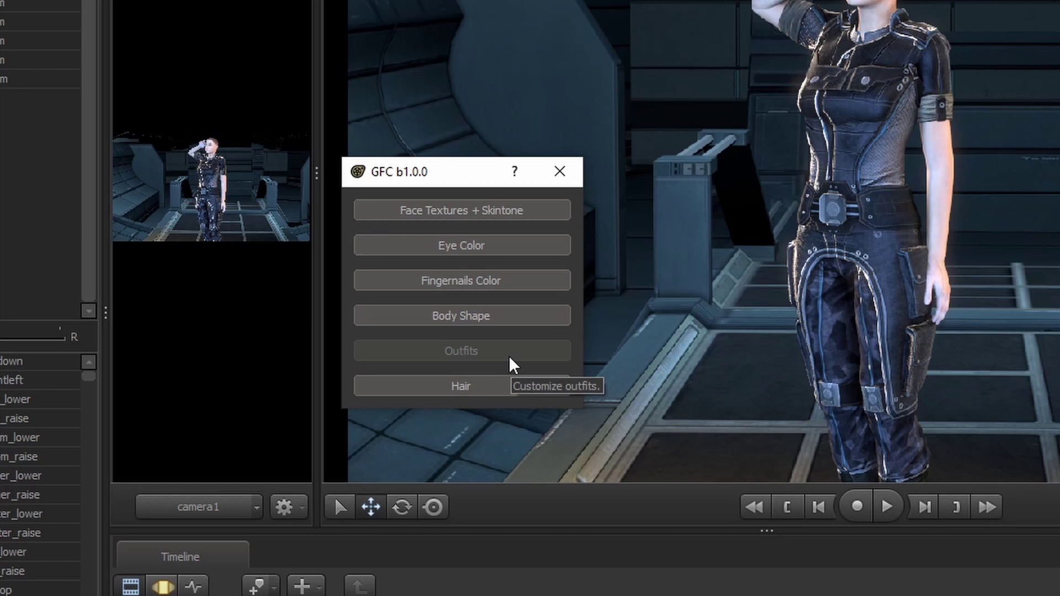
Step: Open the Hair customizer and scroll through the hairstyle dropdown, leaving Afro A selected
click(563, 385)
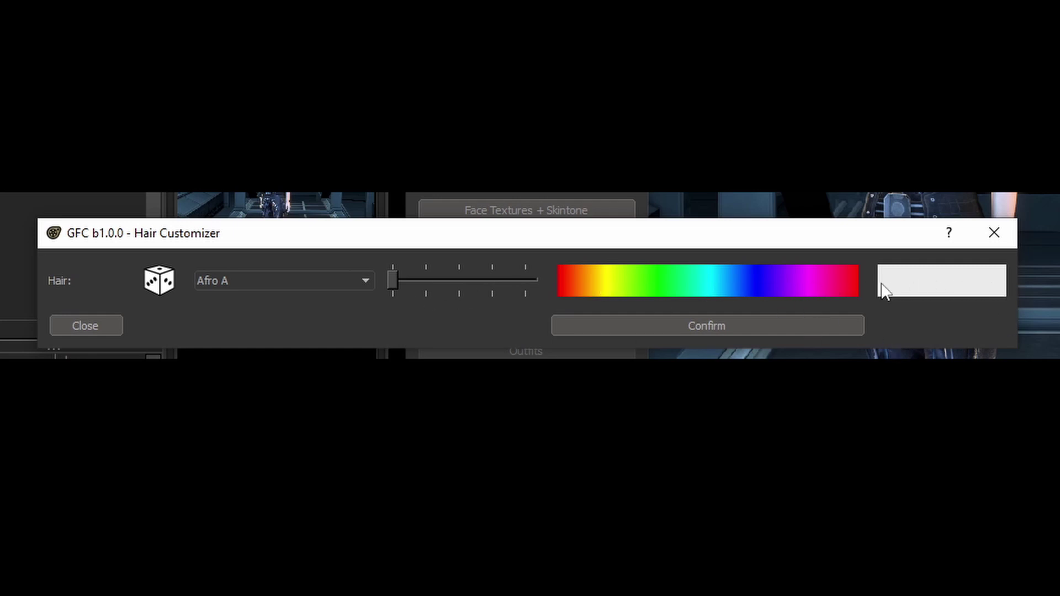
click(350, 284)
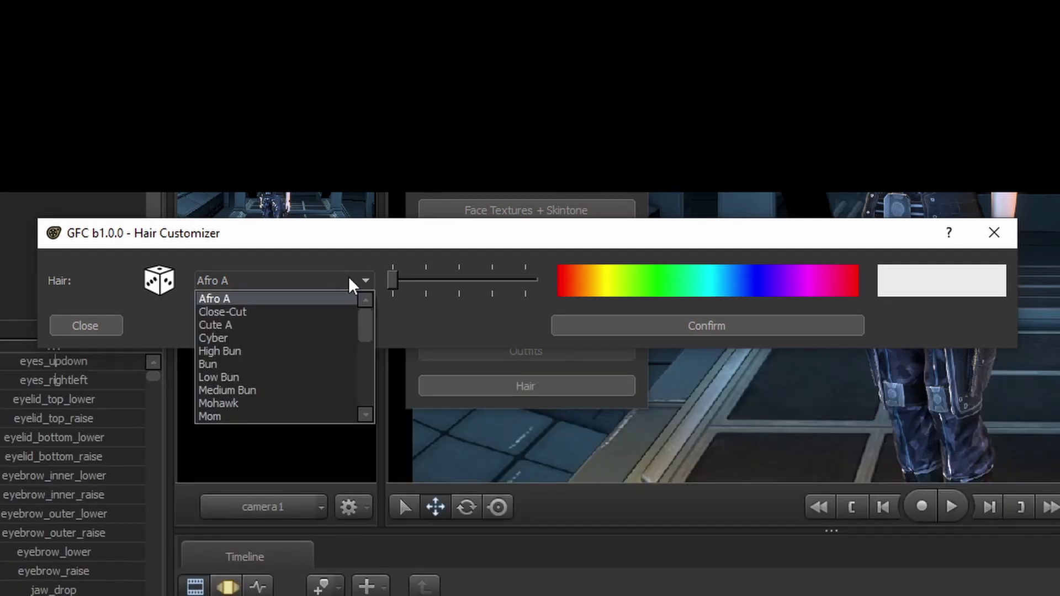
drag(360, 334, 362, 382)
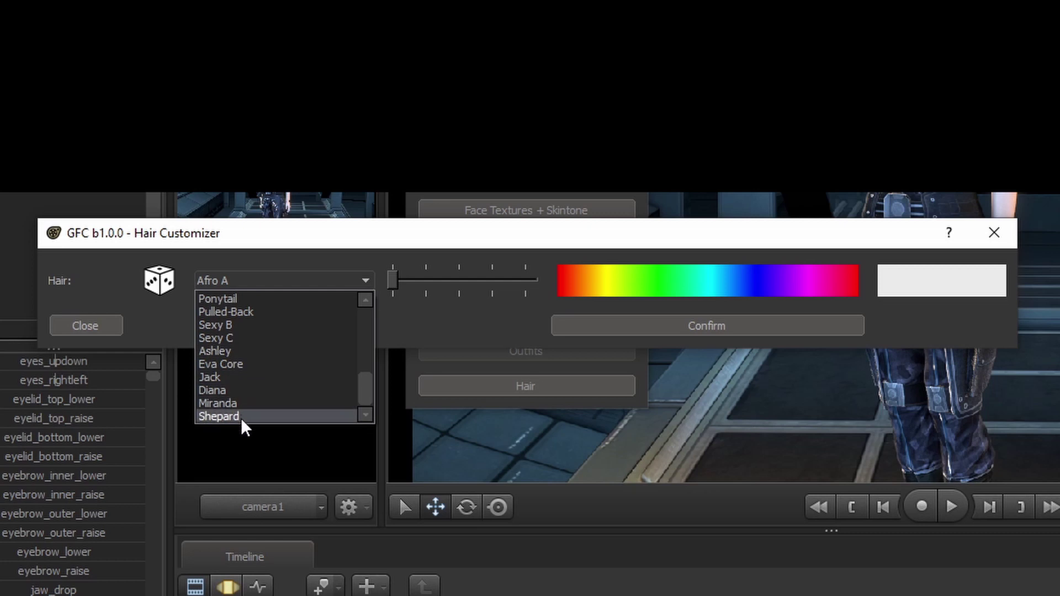
Step: Tint the hair green with the colour picker, then darken it toward brown
click(388, 270)
drag(392, 280, 484, 283)
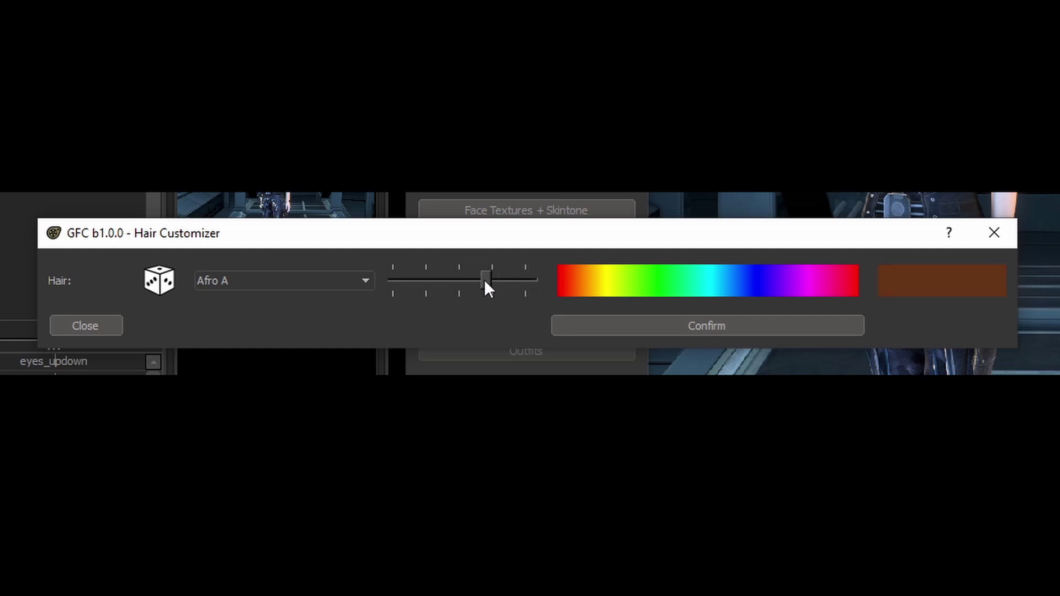
click(701, 284)
click(413, 231)
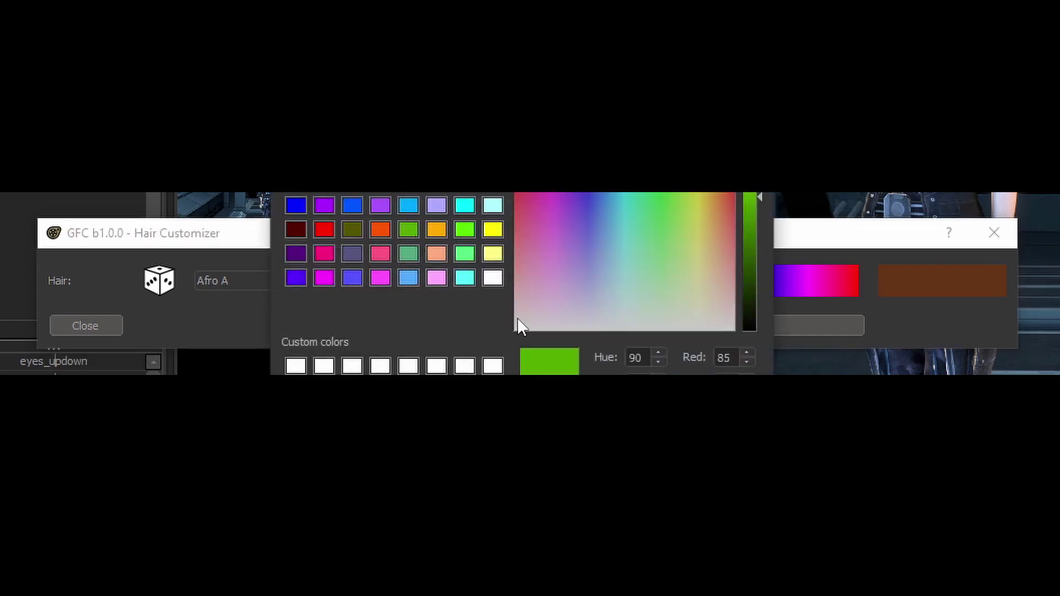
key(Return)
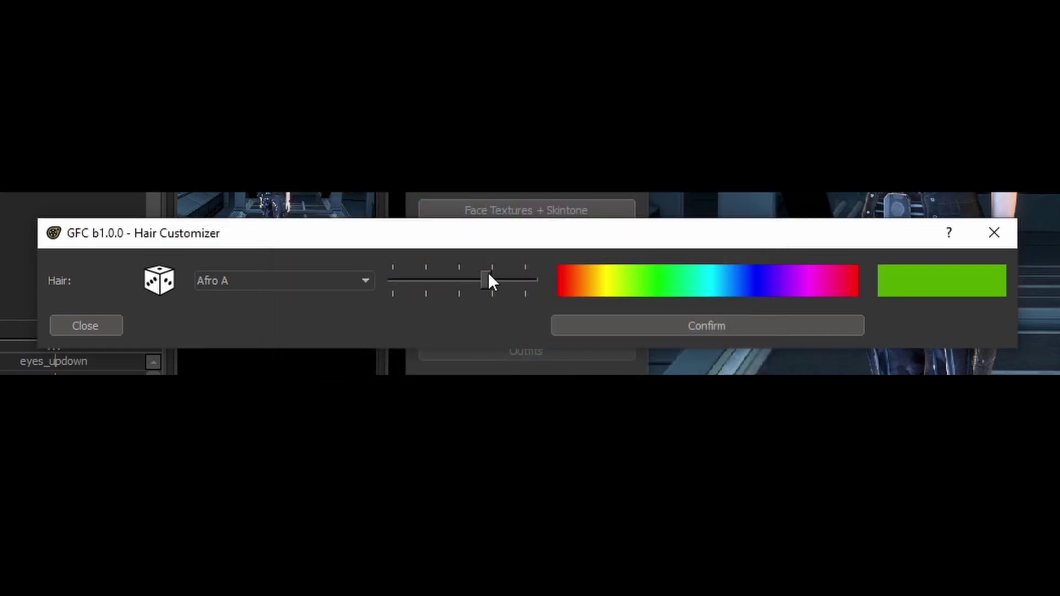
mouse_move(486, 284)
mouse_down()
mouse_move(472, 280)
mouse_move(501, 287)
mouse_move(485, 281)
mouse_up()
Step: Reroll random hairstyles until a dark-brown Mom style appears, then confirm it
click(164, 286)
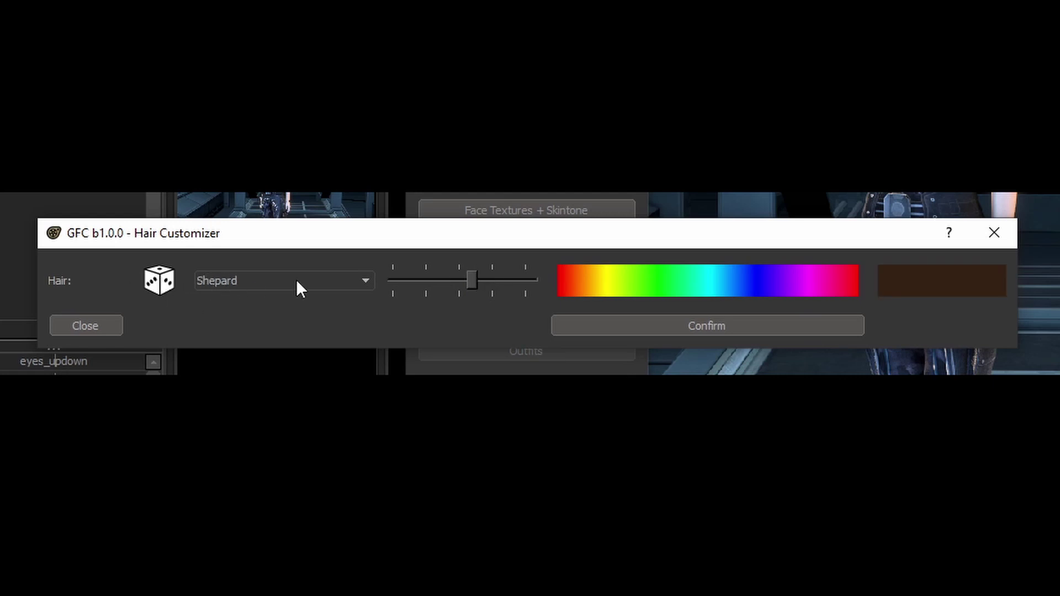
click(159, 284)
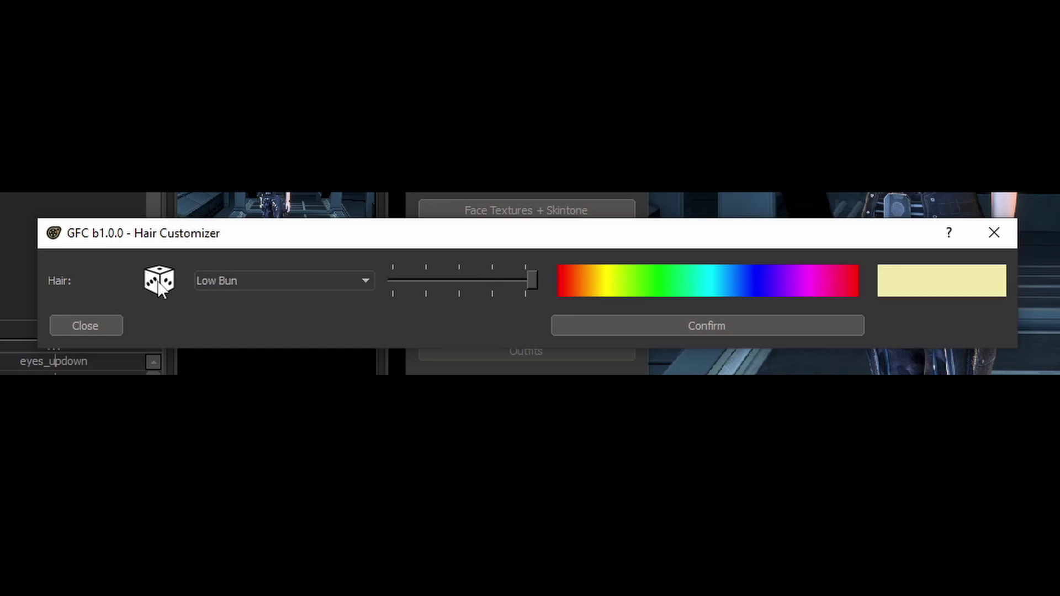
click(160, 286)
click(160, 286)
click(159, 286)
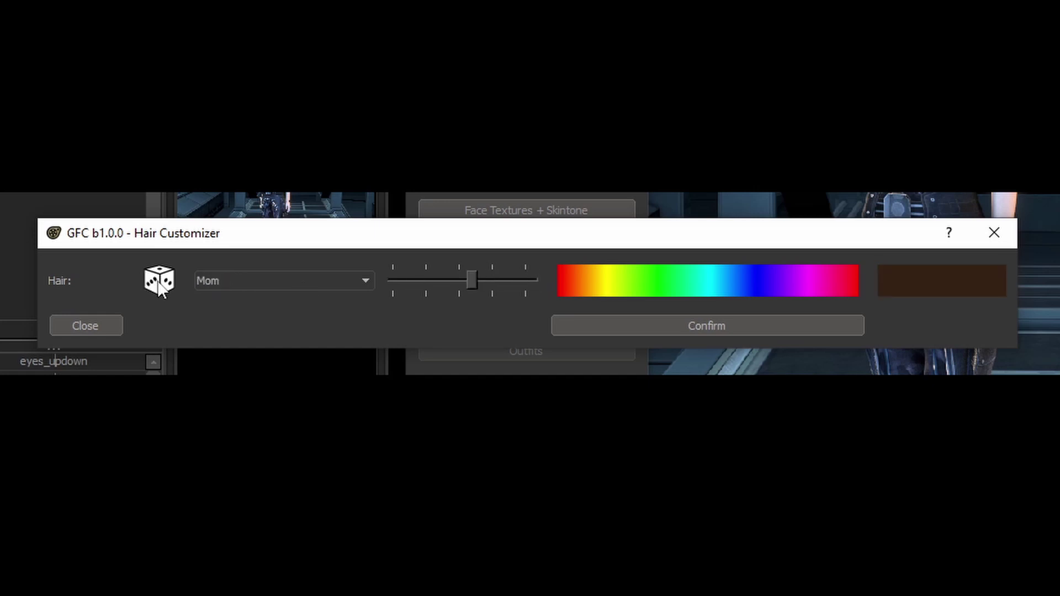
click(707, 327)
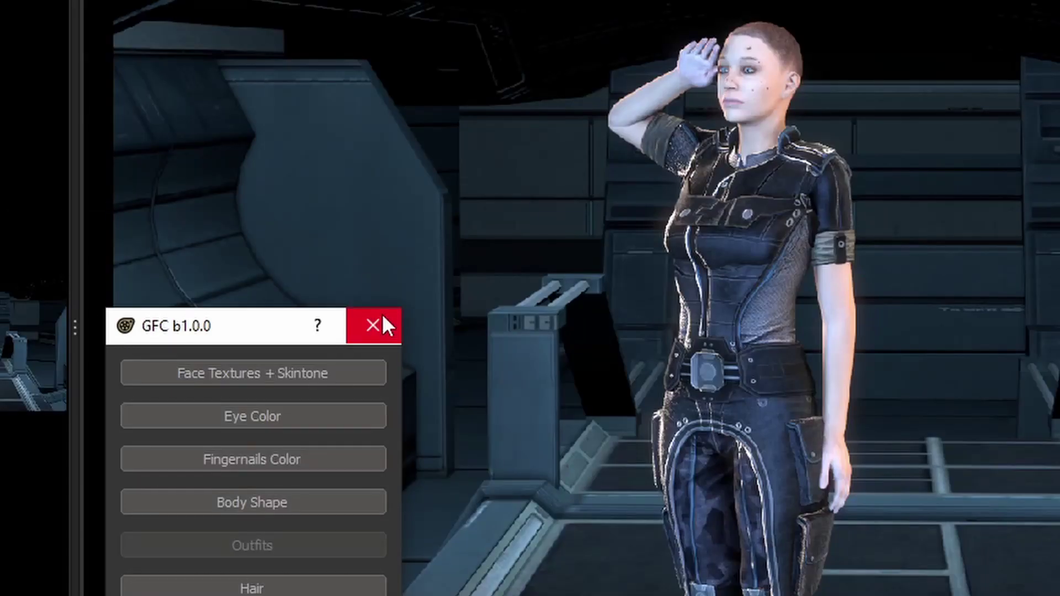
click(382, 316)
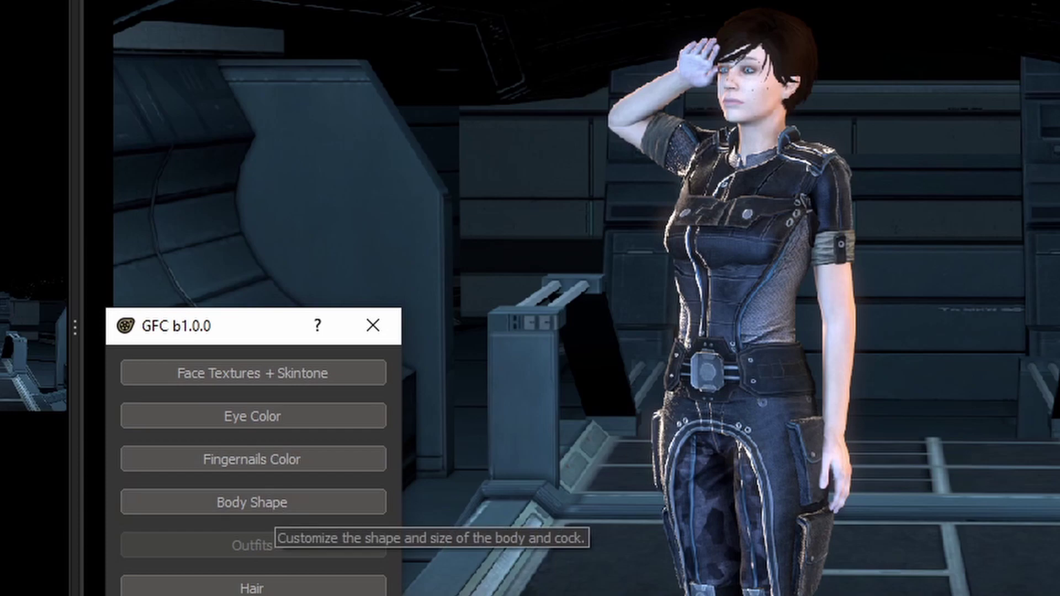
Step: Reroll the hair until the blonde Cyber style appears, confirm it, and close the GFC customizer
click(252, 587)
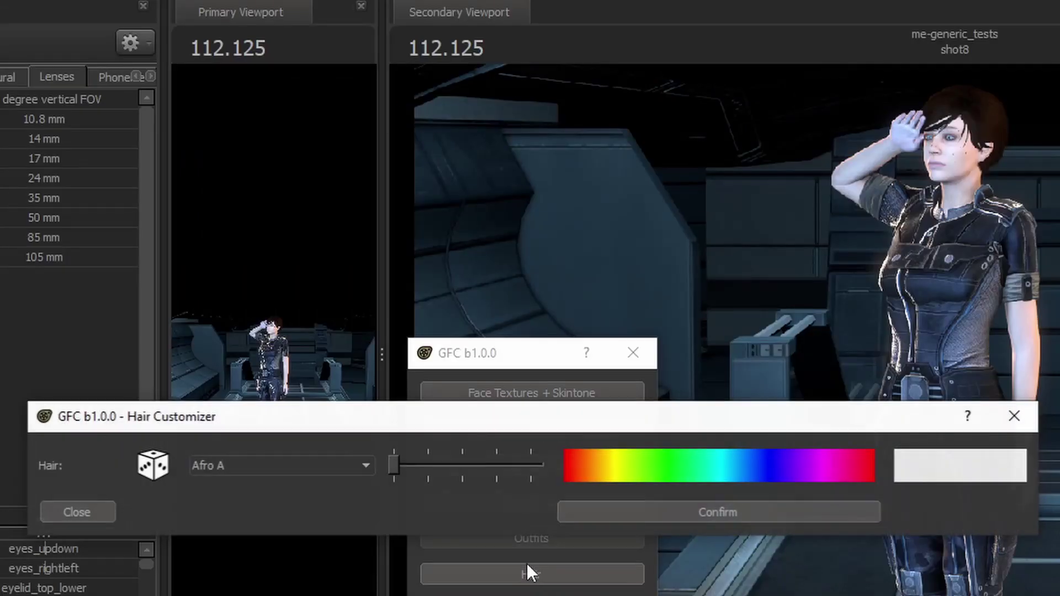
click(152, 466)
click(155, 471)
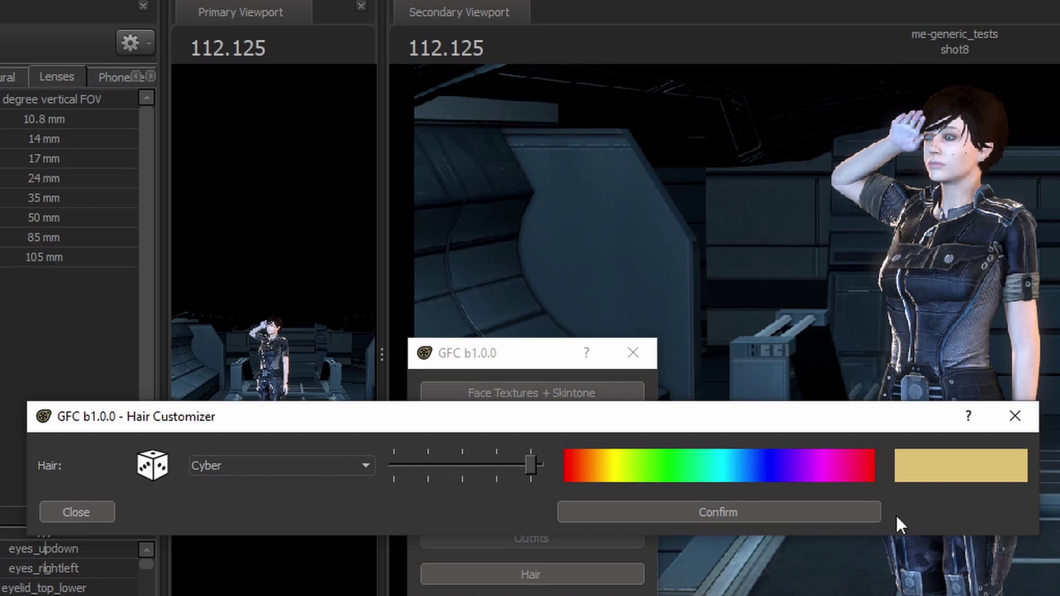
click(773, 512)
click(633, 352)
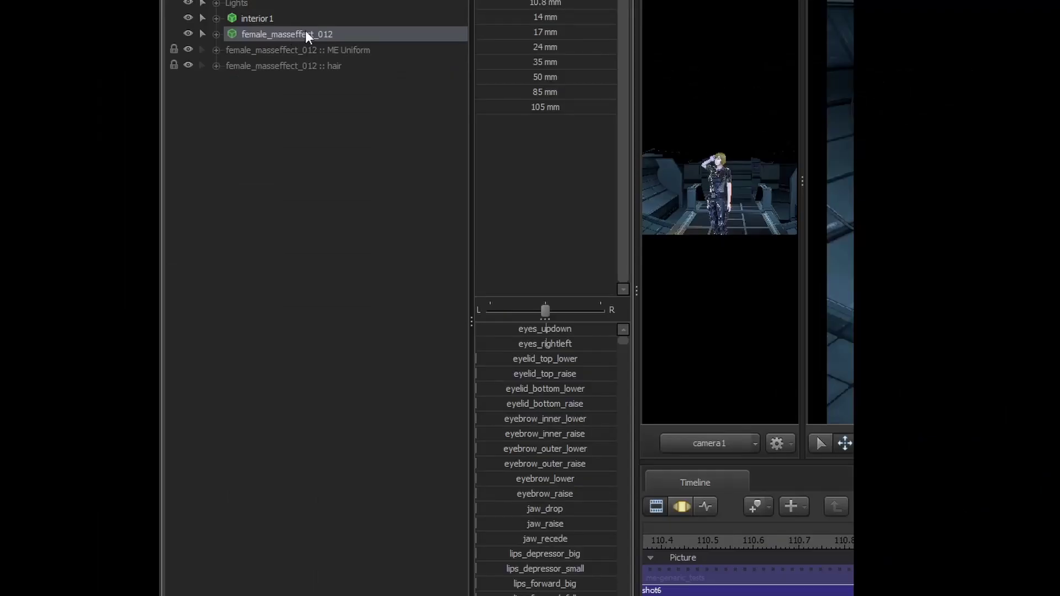
Step: Run the Rig > outfit_loader_v3-5 script on female_masseffect_012 to load its outfit
right_click(316, 34)
mouse_move(371, 221)
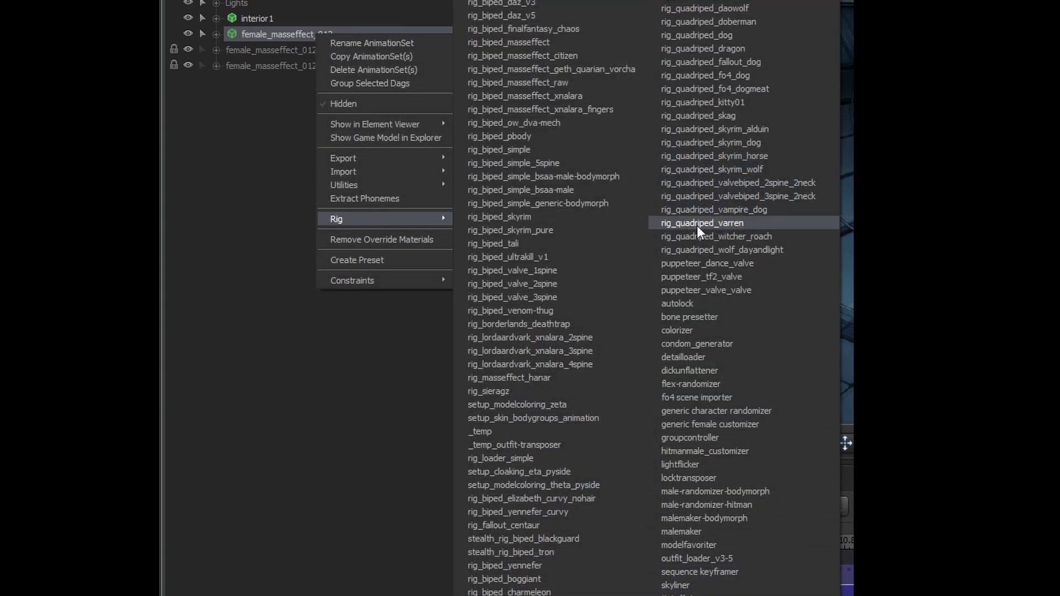
click(712, 558)
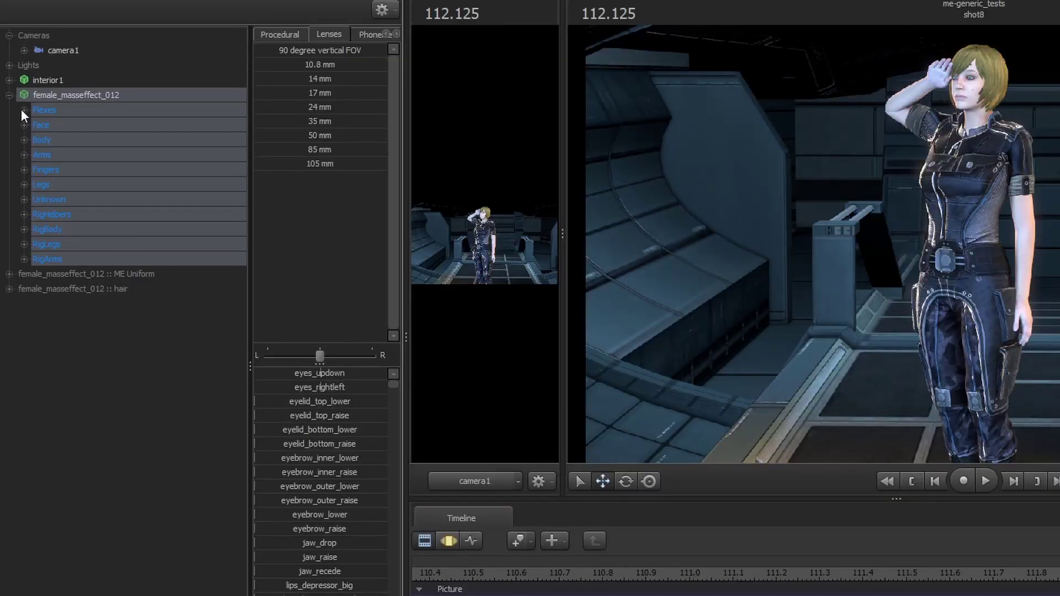
Step: Expand female_masseffect_012's Flexes and move from Bodymorph to the Shape sliders (shape_curvy to shape_zoey)
click(24, 110)
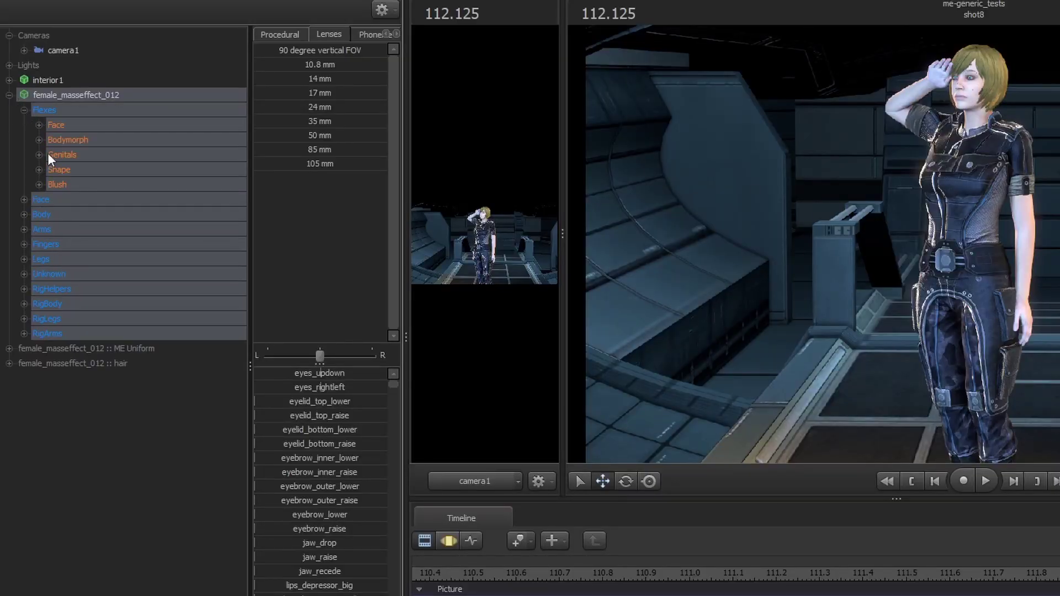
click(77, 138)
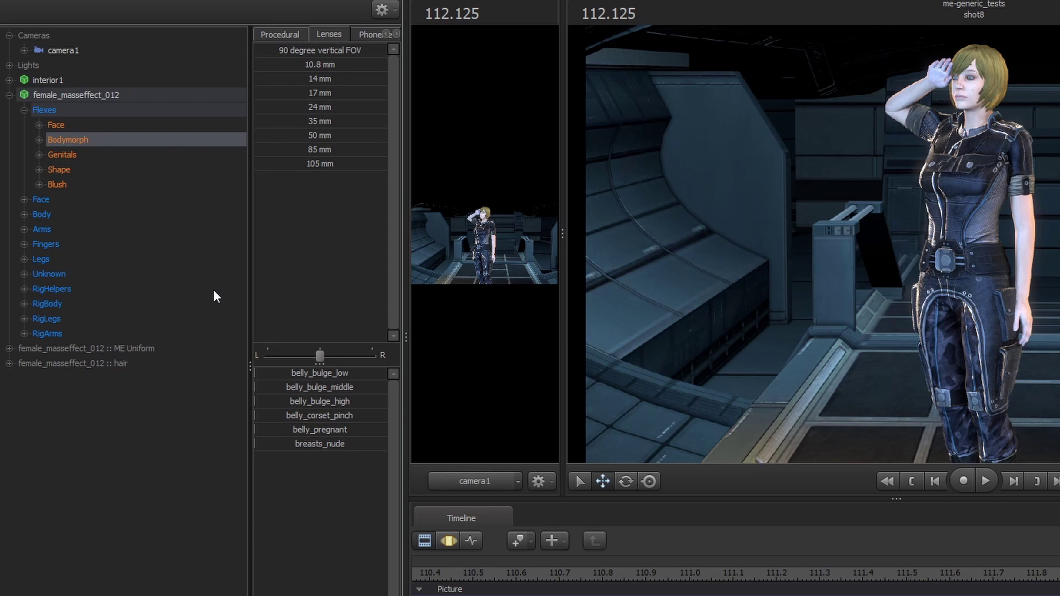
key(Down)
key(Down)
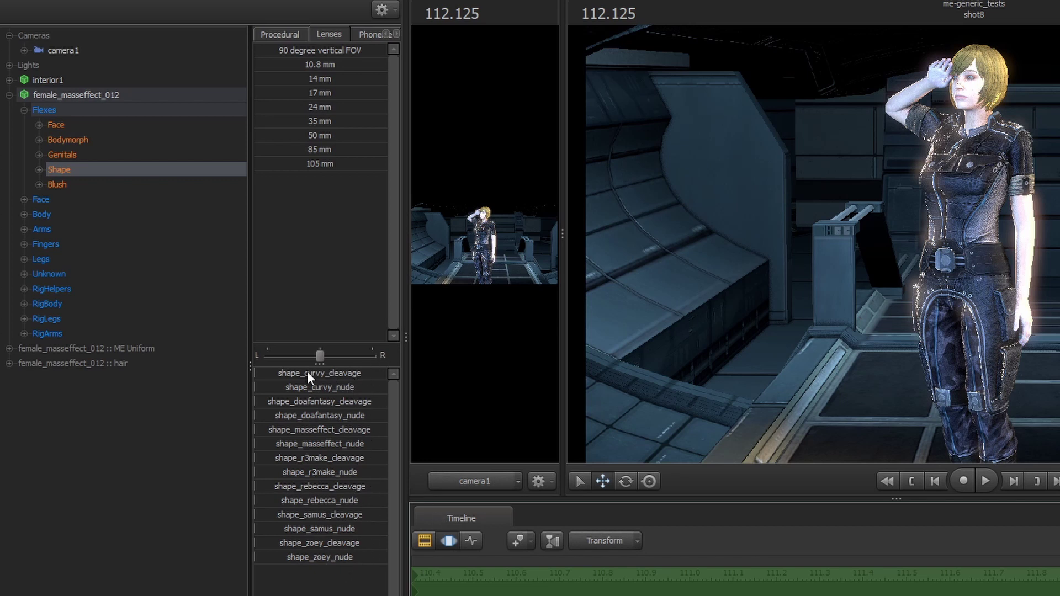
drag(307, 372, 373, 372)
drag(343, 430, 364, 429)
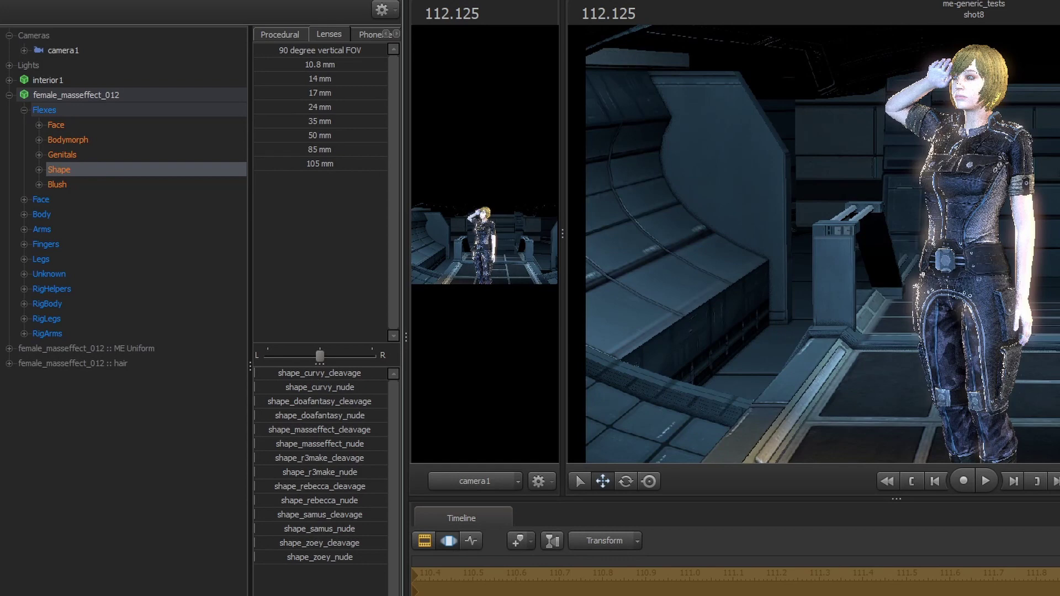
drag(320, 401, 353, 402)
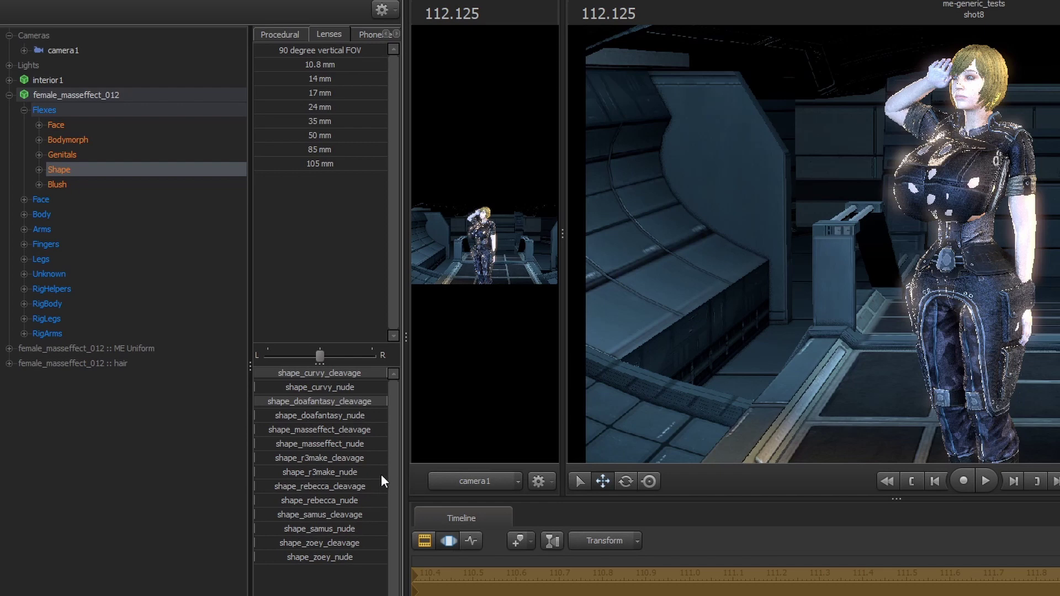
drag(376, 407, 320, 402)
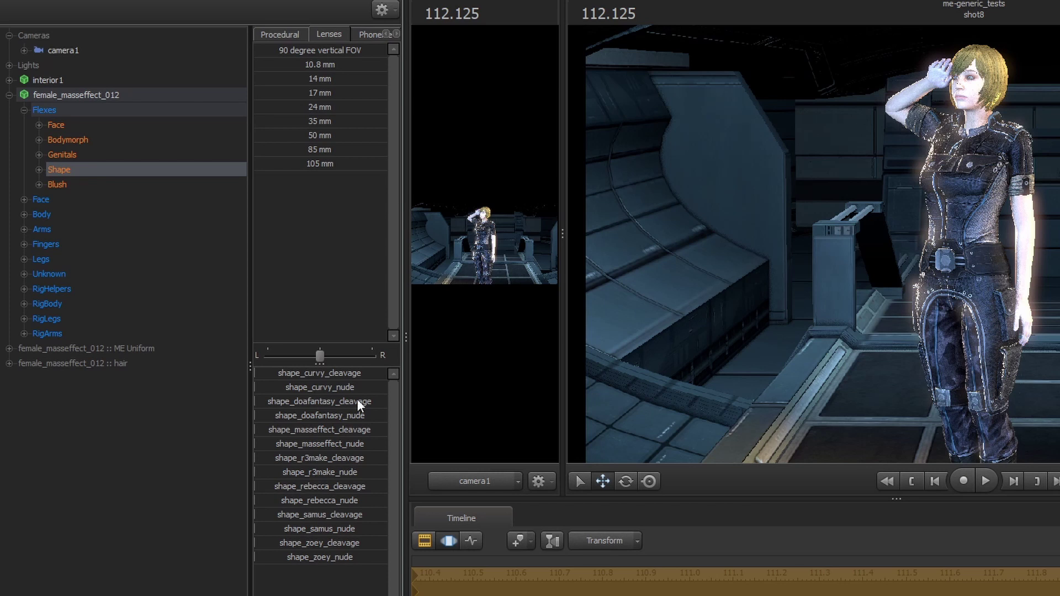
click(128, 360)
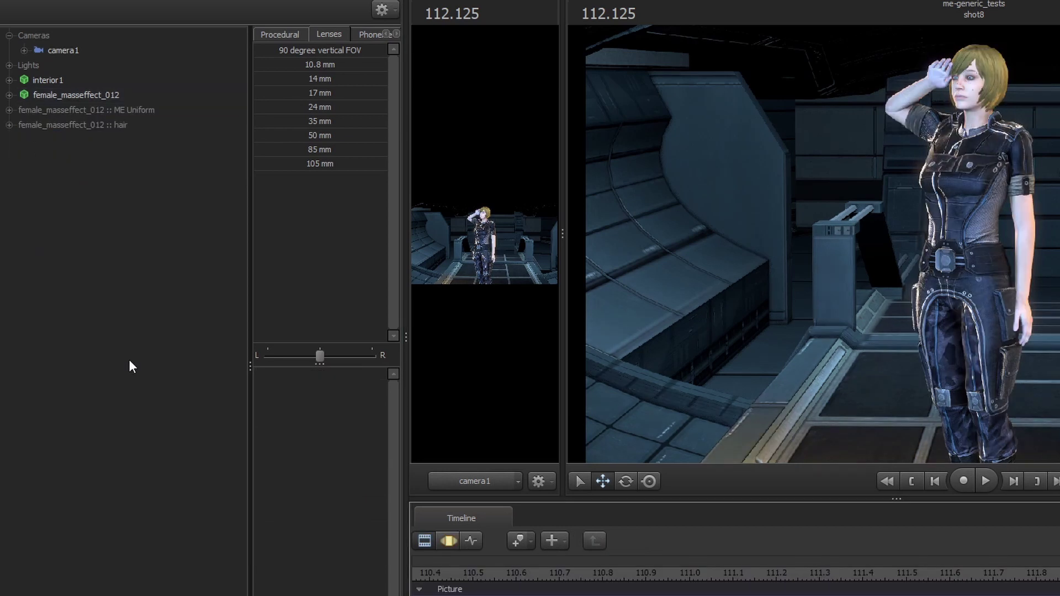